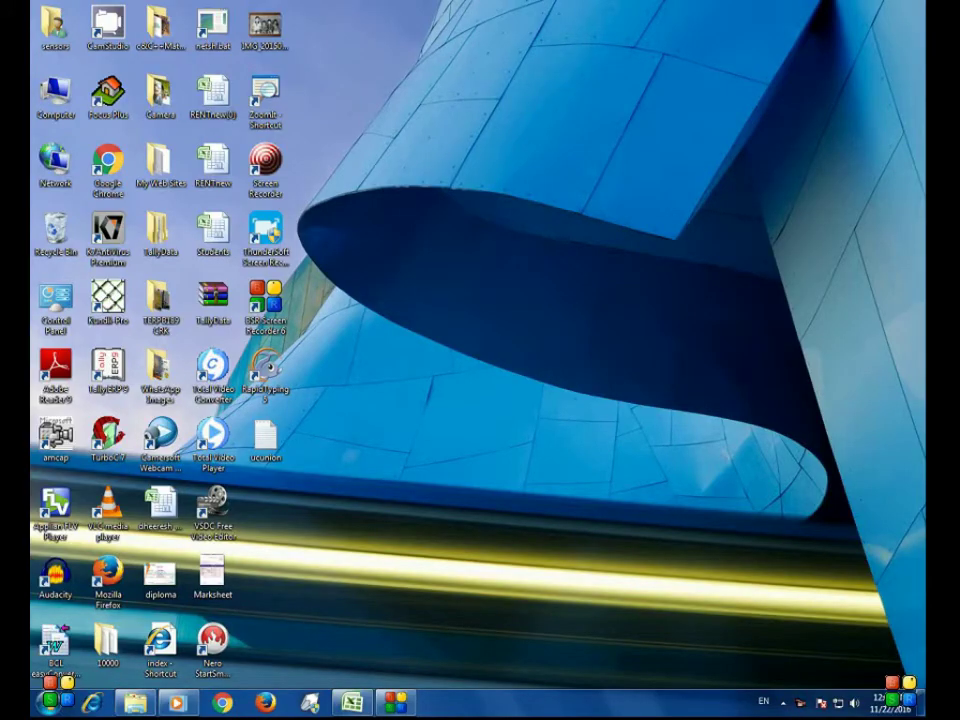
Step: Restore the blank Book1 window from the Excel taskbar button
left_click(352, 702)
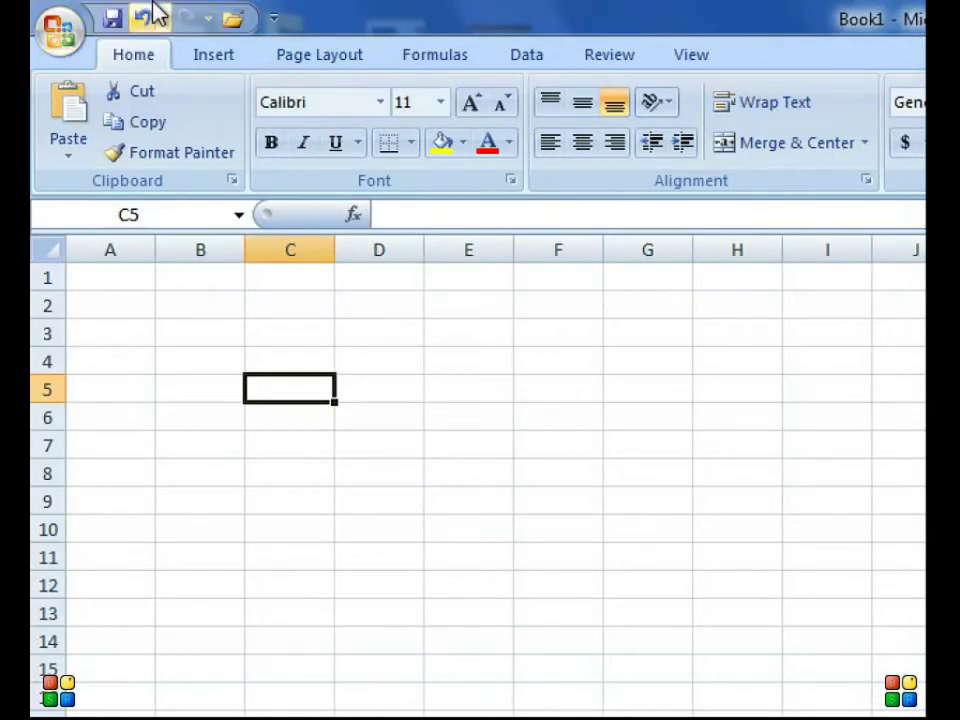
left_click(274, 20)
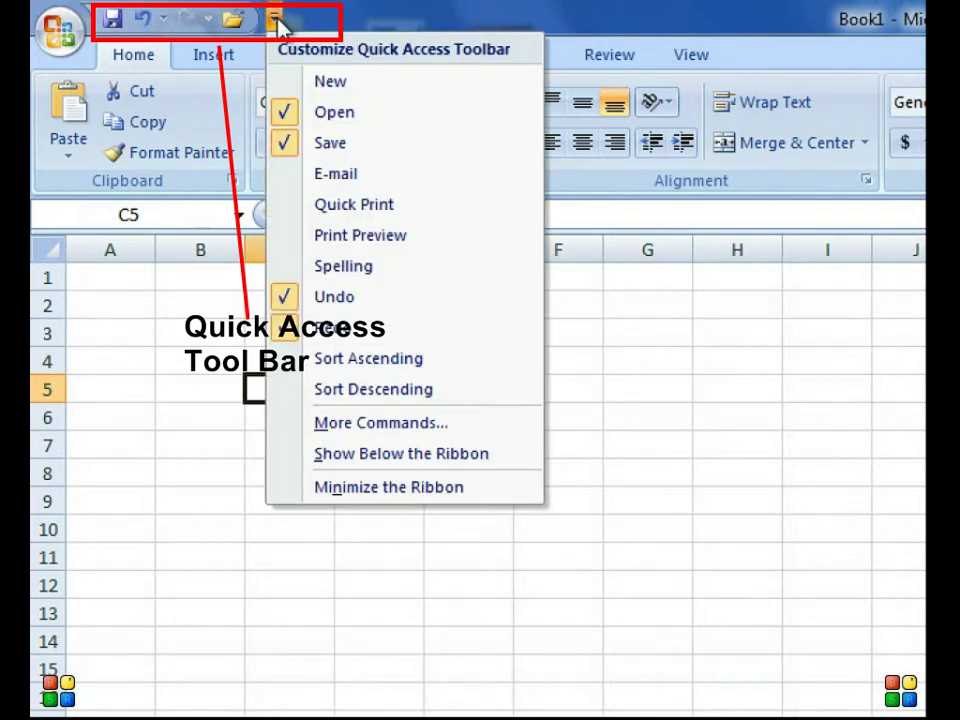
left_click(330, 118)
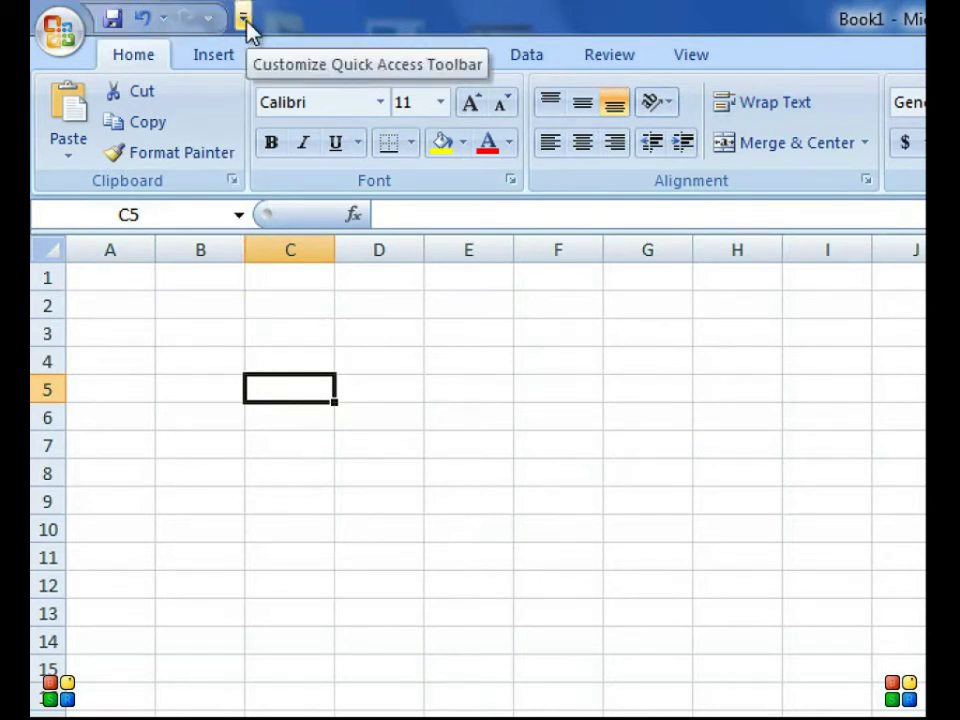
left_click(244, 20)
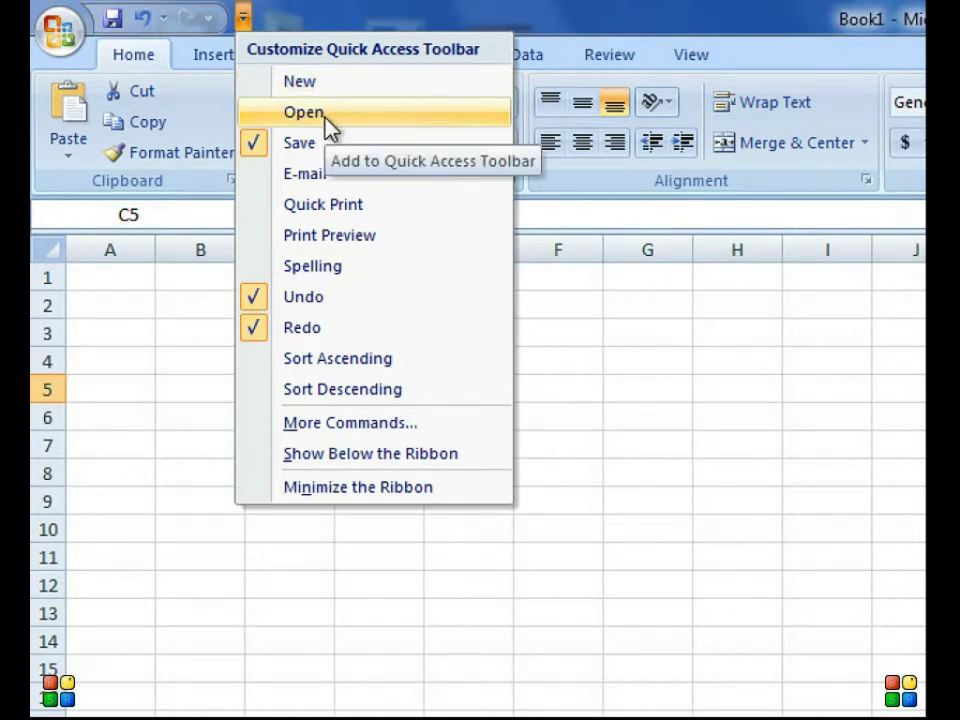
left_click(326, 119)
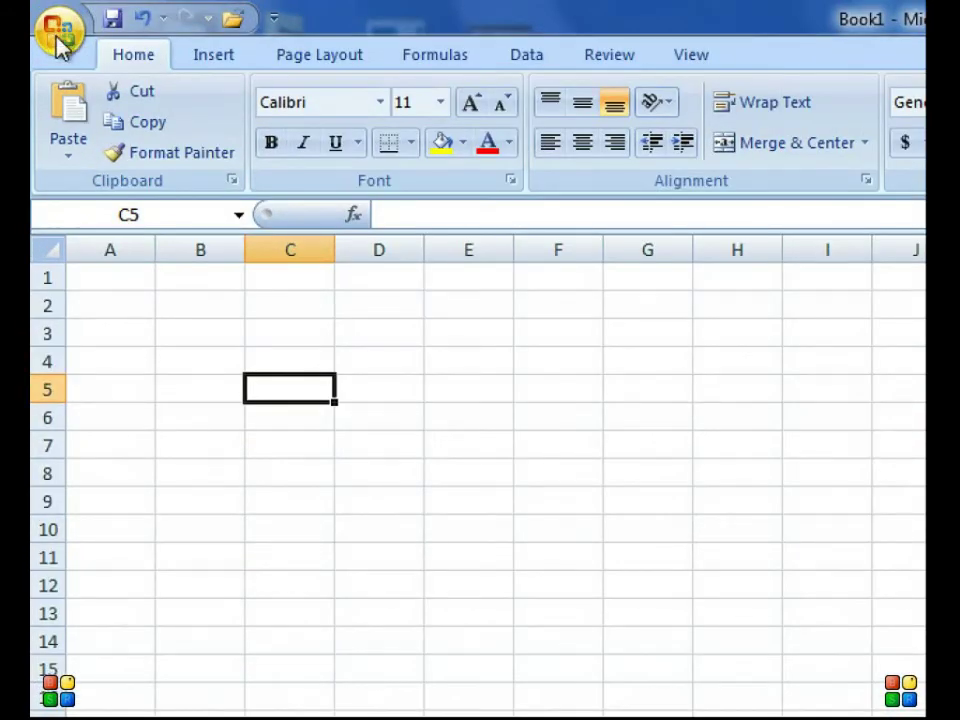
left_click(58, 36)
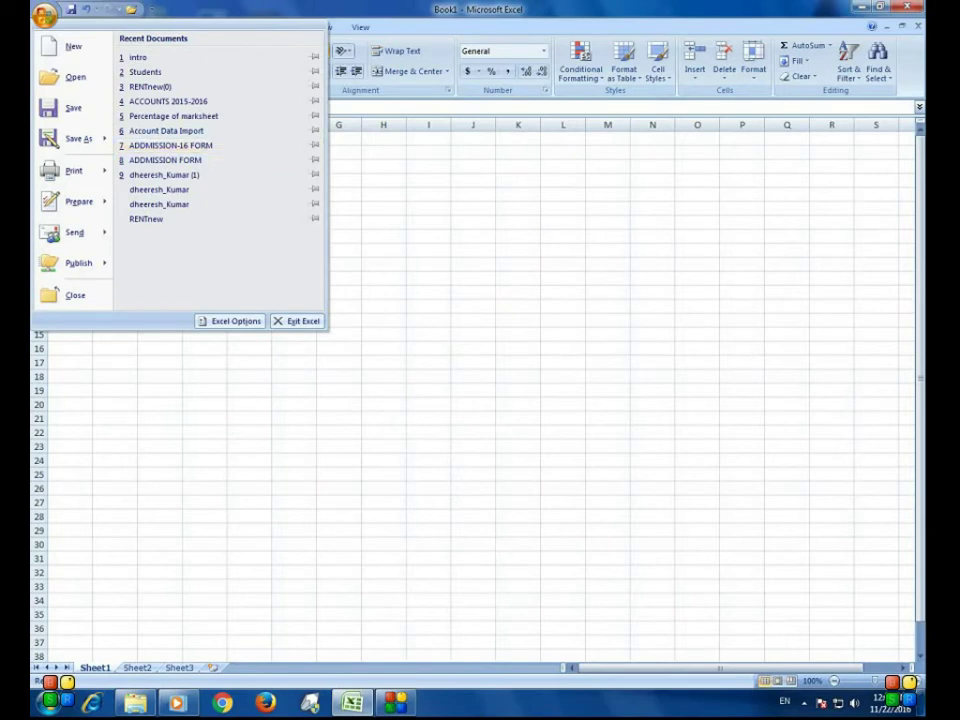
key("Escape")
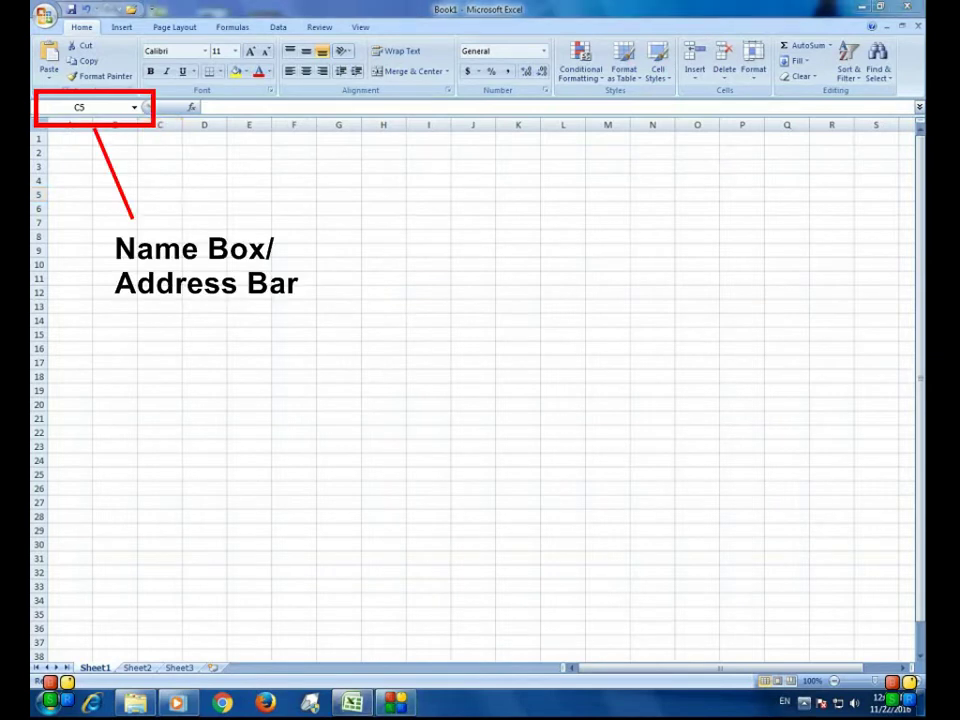
left_click(804, 703)
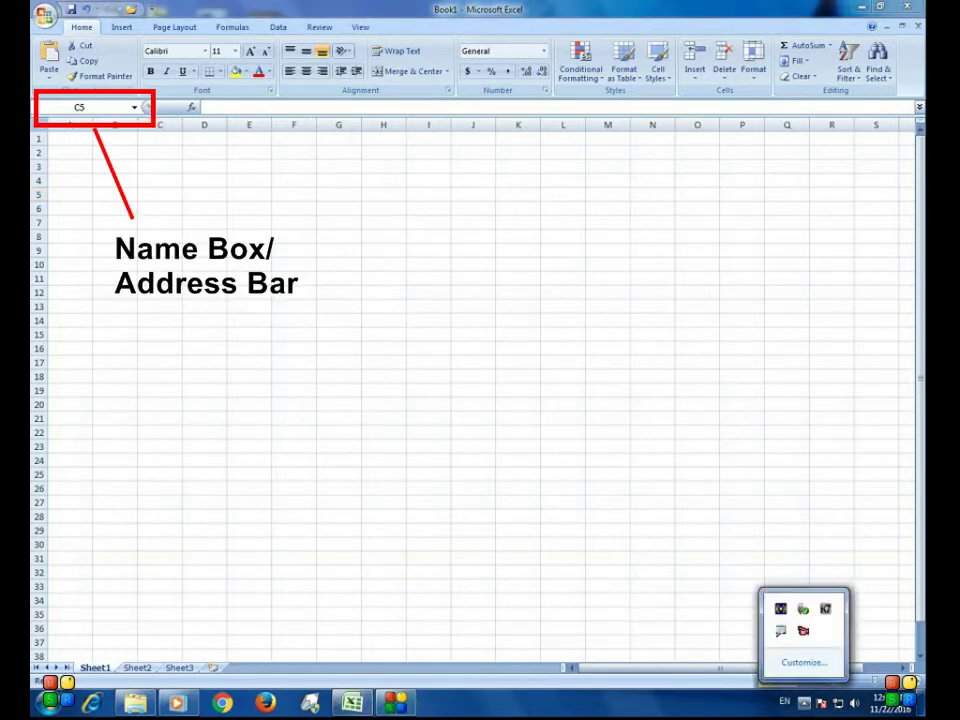
left_click(603, 473)
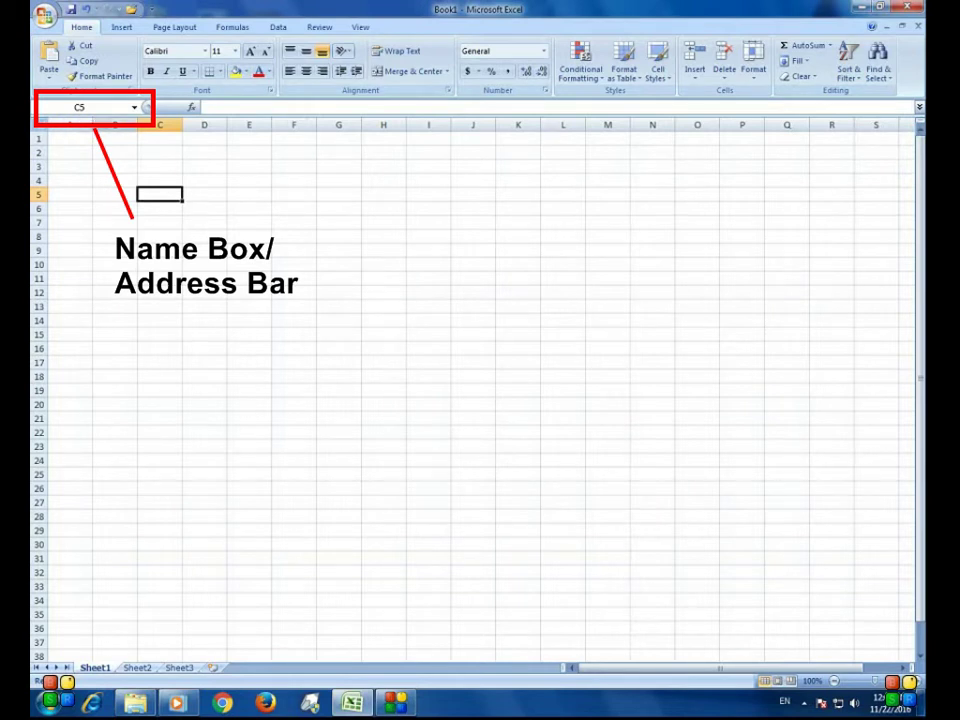
left_click(70, 139)
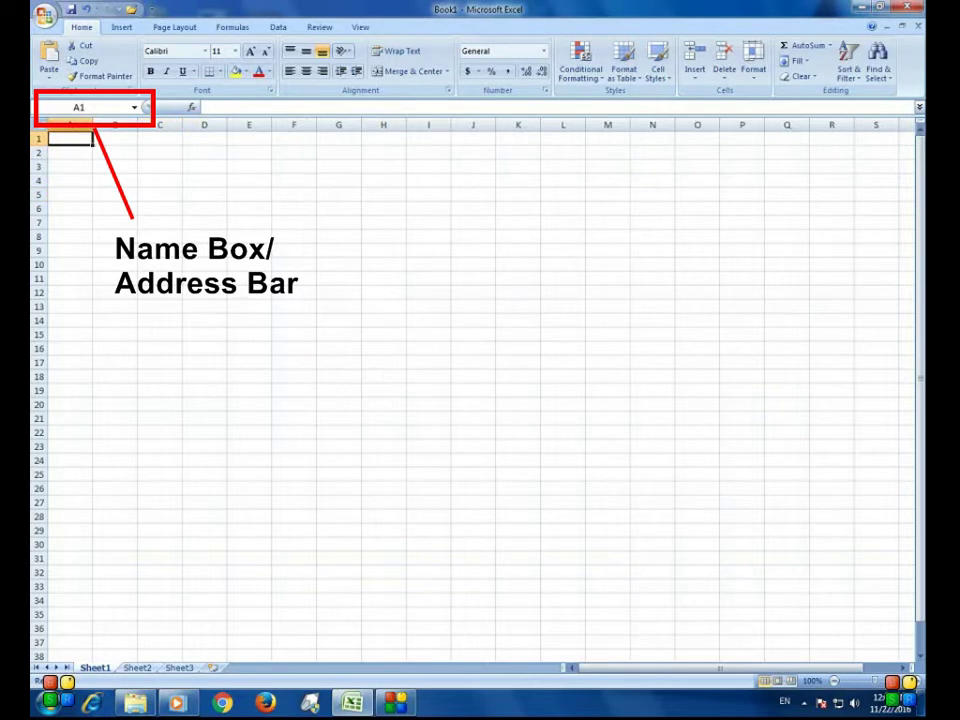
key("Down")
key("Down")
key("Down")
key("Down")
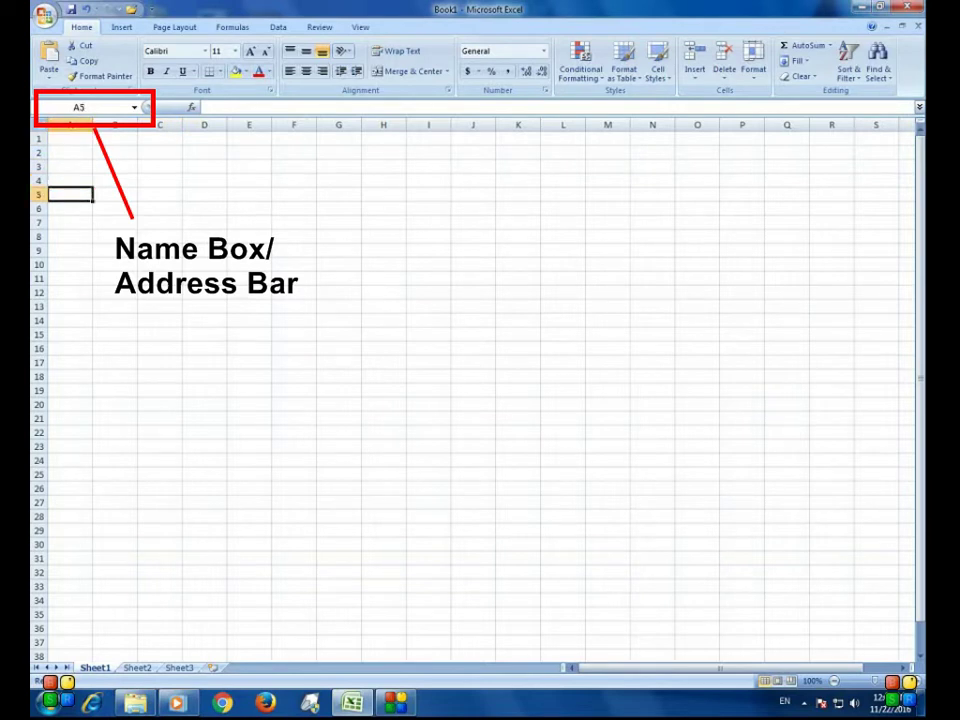
key("Up")
key("Up")
key("Up")
key("Up")
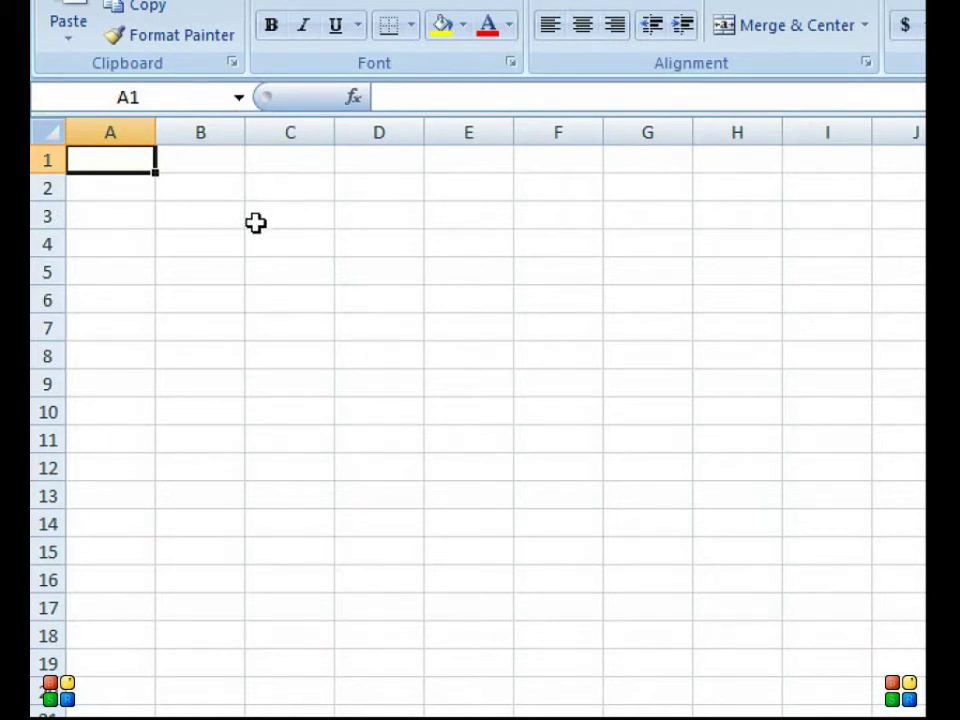
left_click(309, 279)
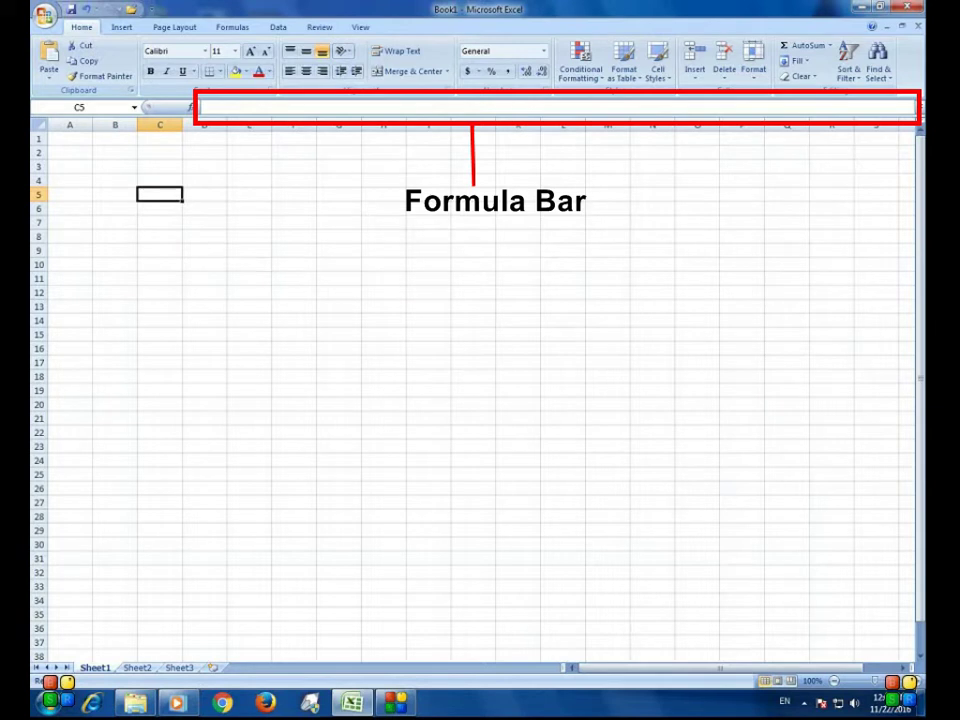
Step: Zoom Sheet1 to 115%, then select cells around D4 to F12, ending on G9
scroll(470, 390, "up", 1, "ctrl")
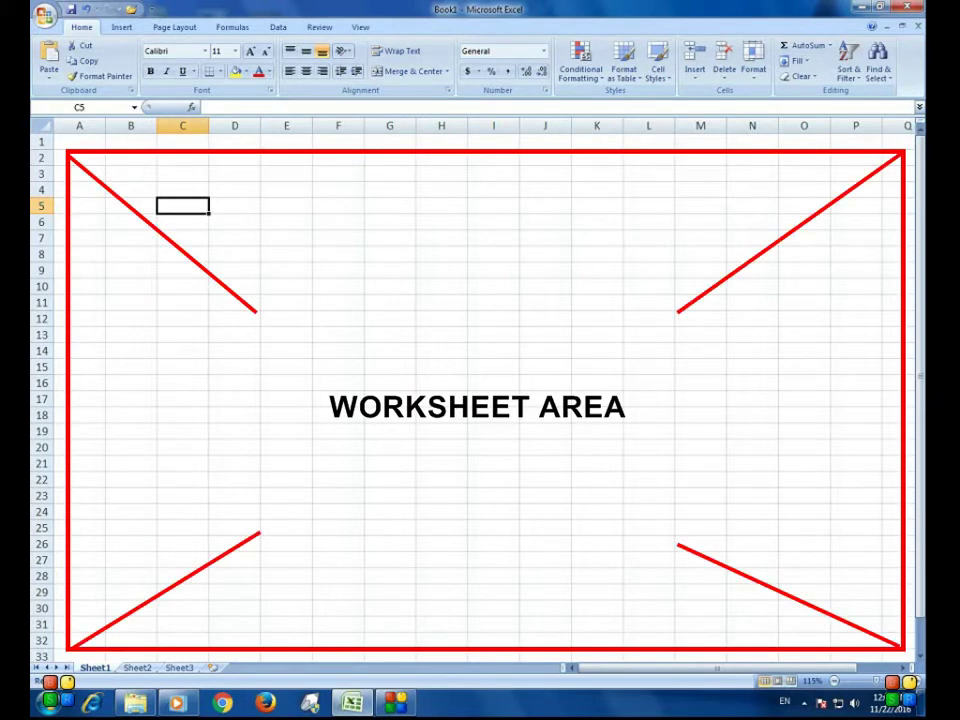
left_click(234, 254)
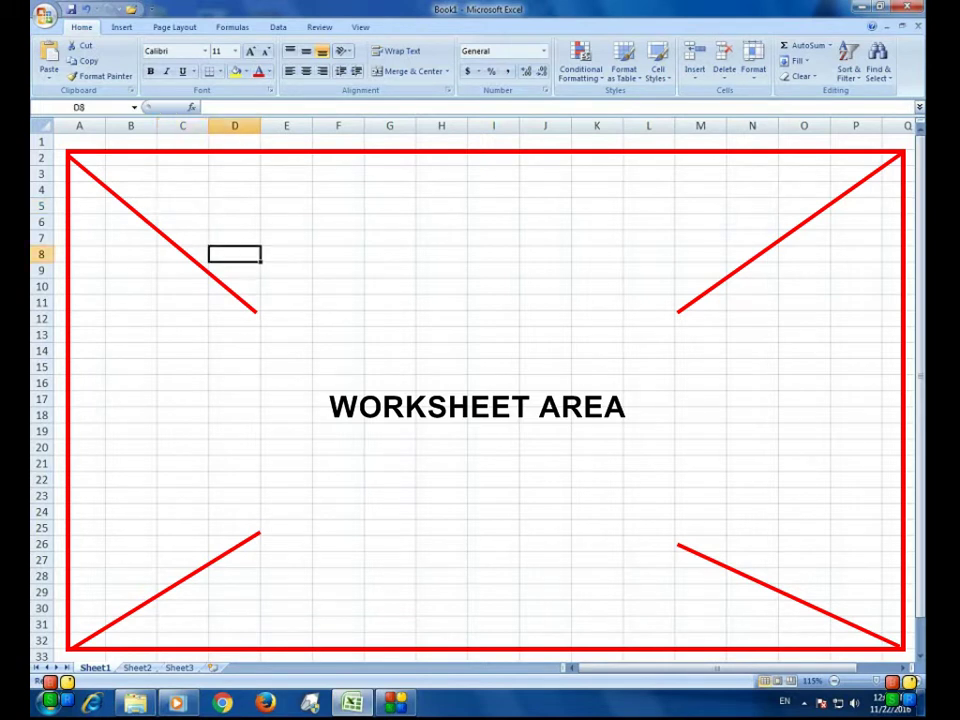
key("Right")
key("Right")
key("Up")
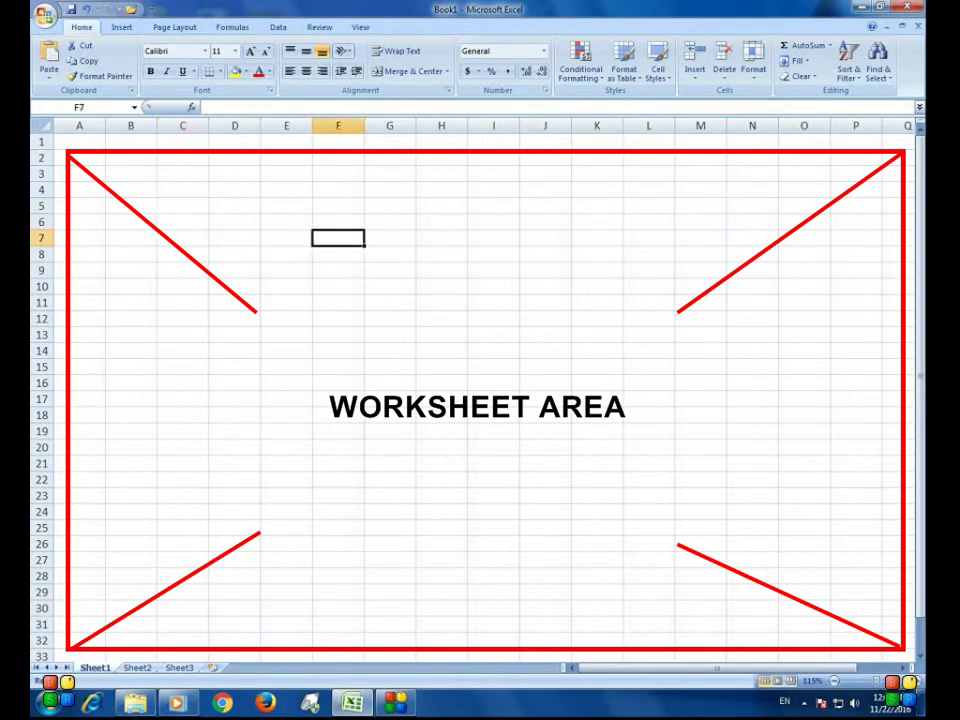
left_click(338, 205)
mouse_move(234, 190)
left_mouse_down()
mouse_move(338, 286)
mouse_move(338, 318)
left_mouse_up()
left_click(390, 270)
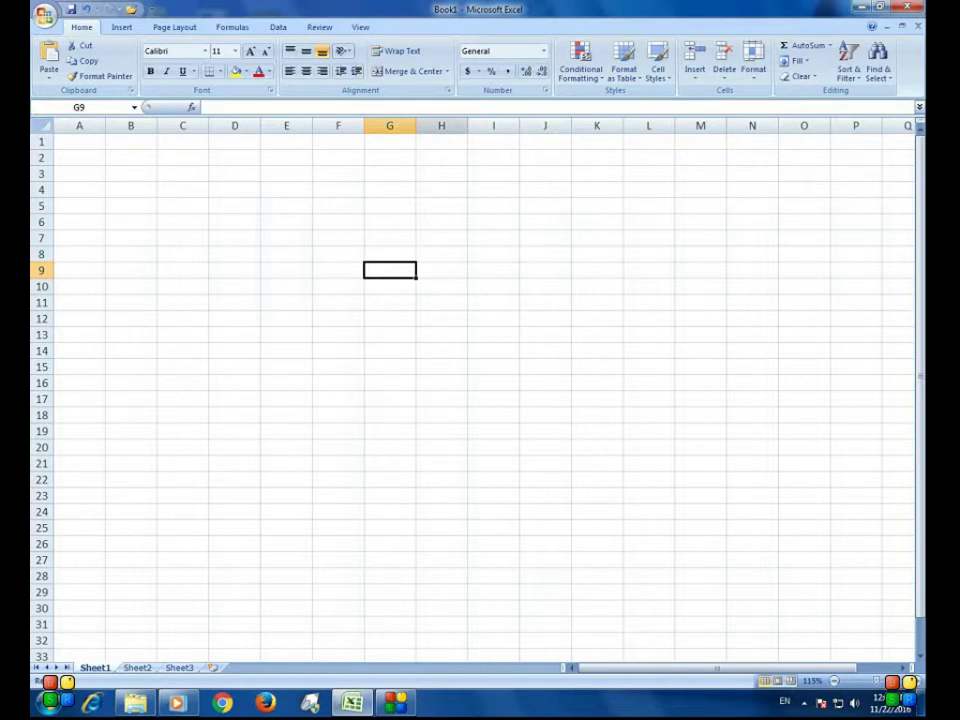
Step: Select columns H, G and F and rows 4, 5, 7 and 9, then return to A1
left_click(441, 125)
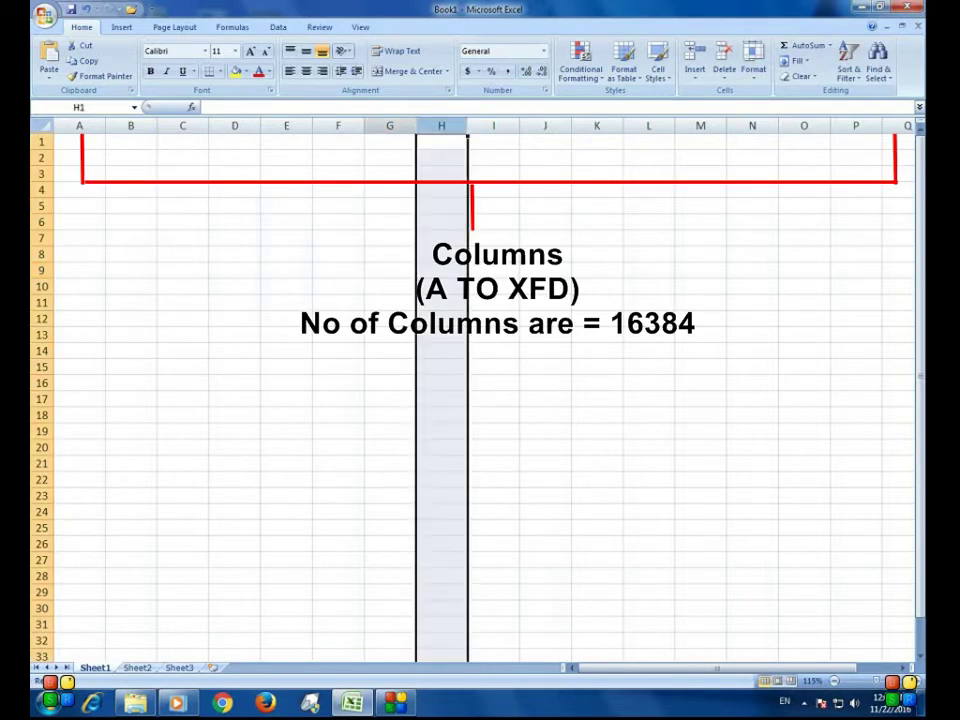
left_click(390, 125)
left_click(338, 125)
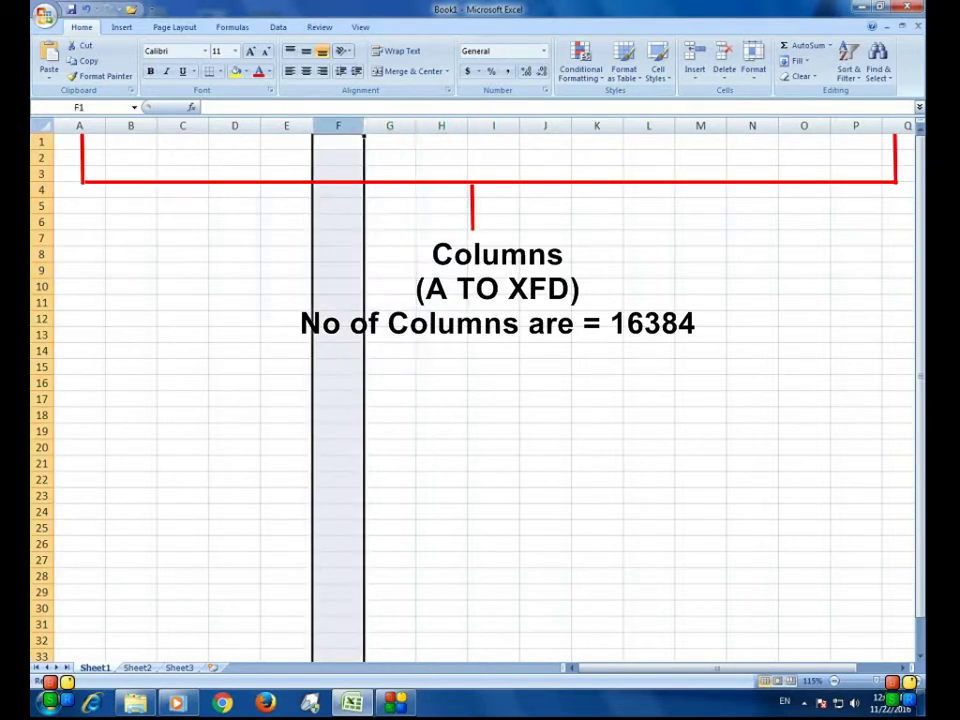
left_click(41, 189)
left_click(41, 206)
left_click(41, 238)
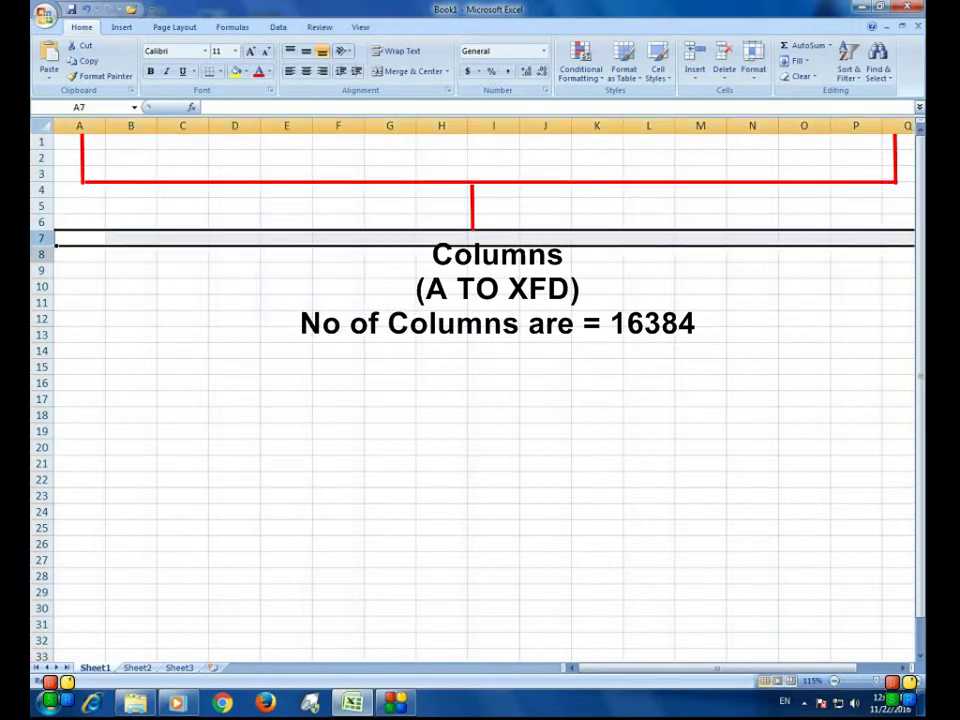
left_click(41, 270)
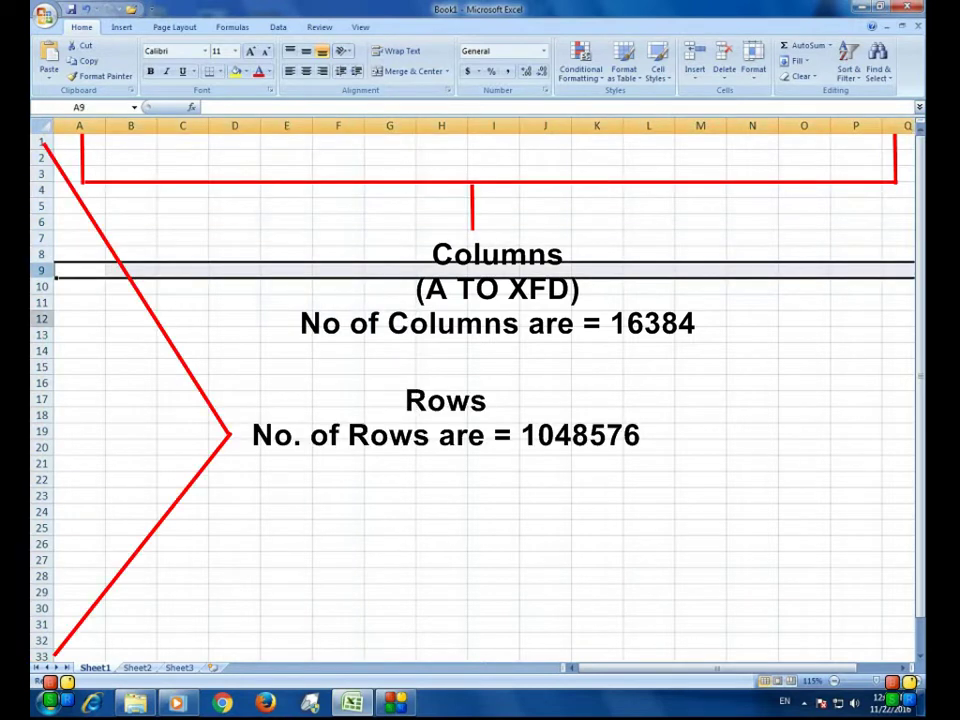
left_click(234, 302)
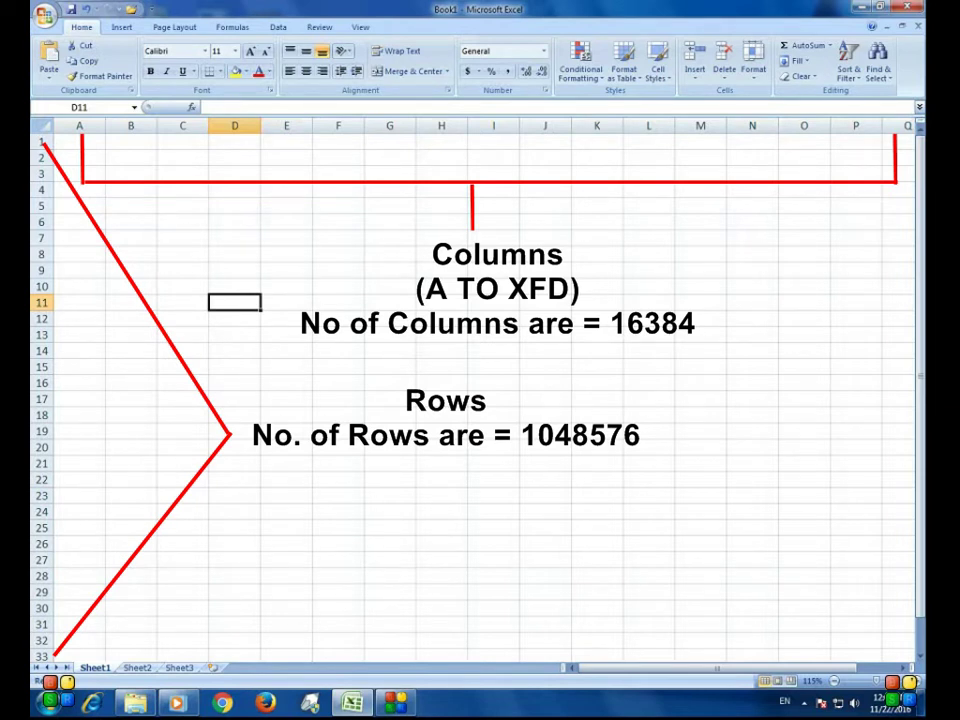
left_click(79, 141)
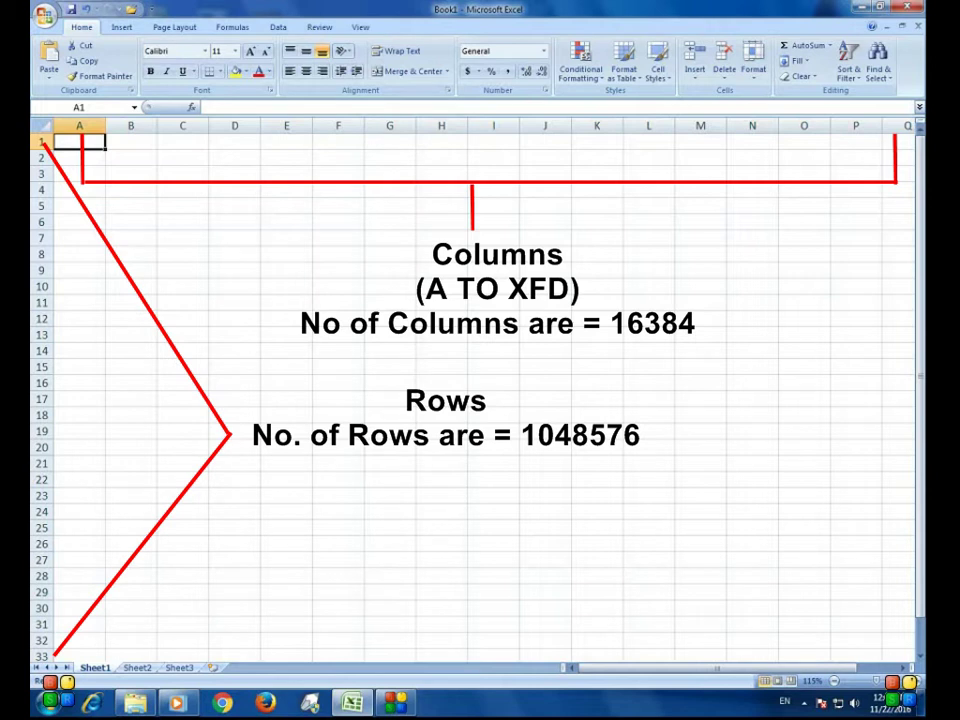
Step: Page down column A past row 200 to about row 228
key("Down")
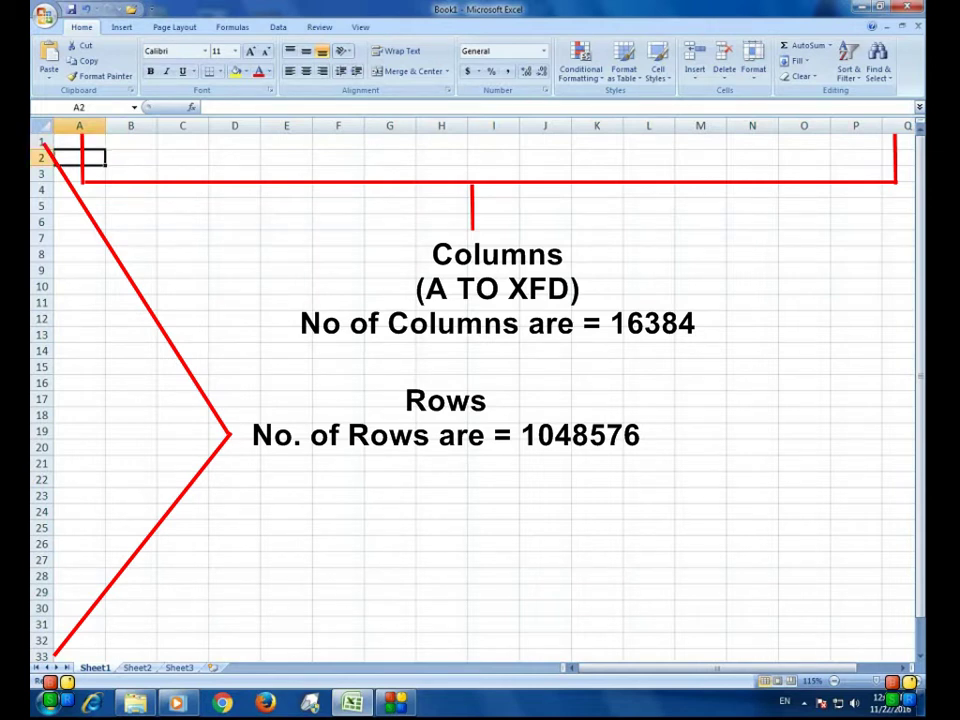
key("Page_Down")
key("Down")
key("Down")
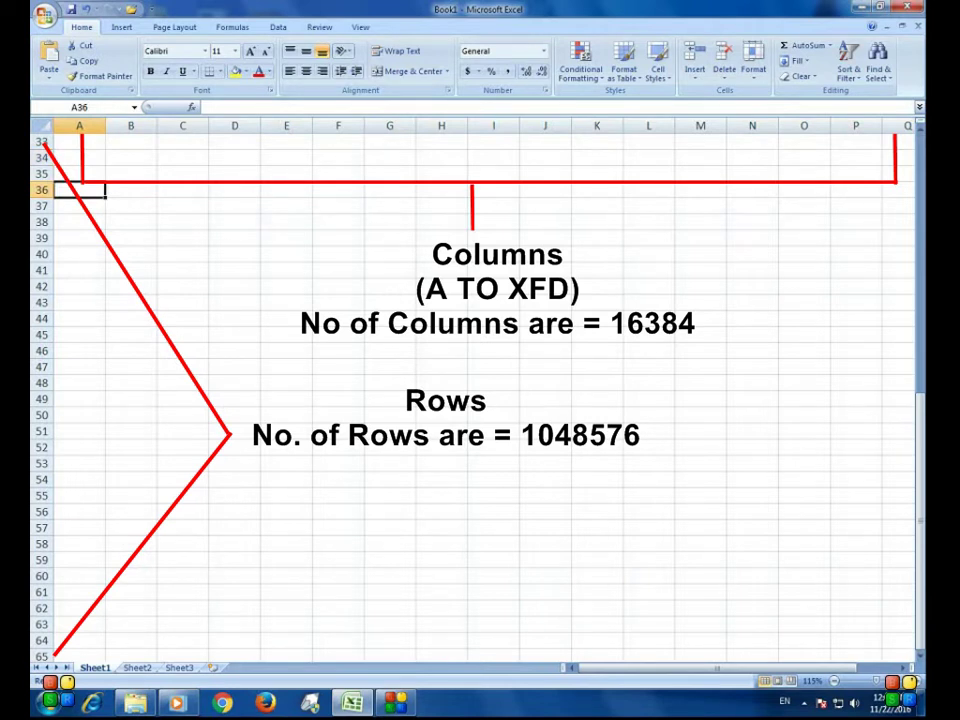
key("Down")
key("Down")
key("Down")
key("Down")
key("Page_Down")
key("Page_Down")
key("Down")
key("Down")
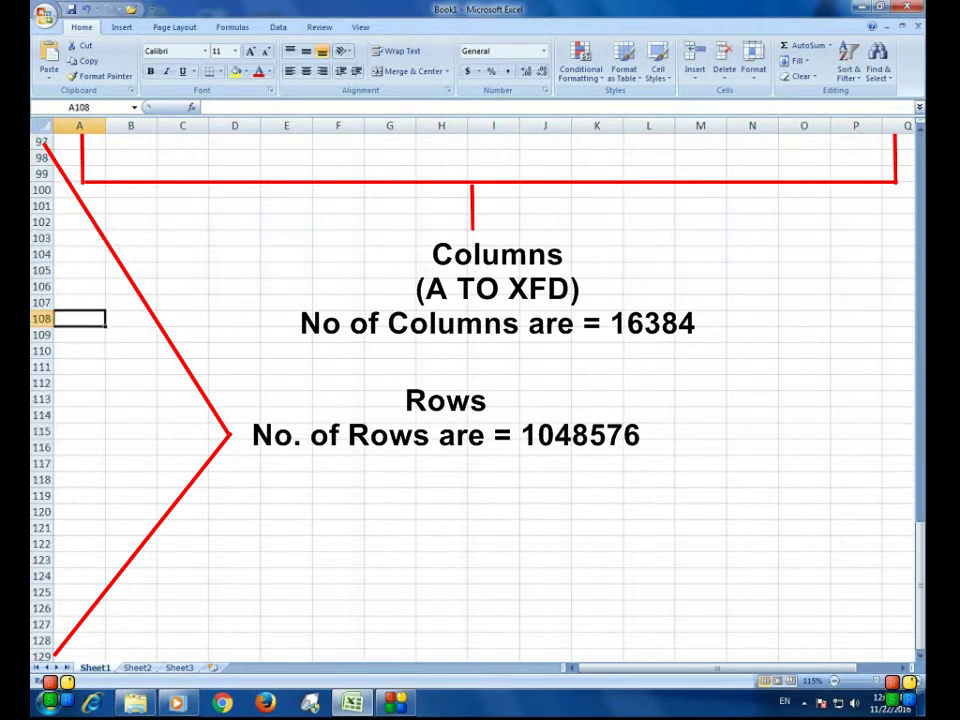
key("Down")
key("Down")
key("Down")
key("Down")
key("Down")
key("Down")
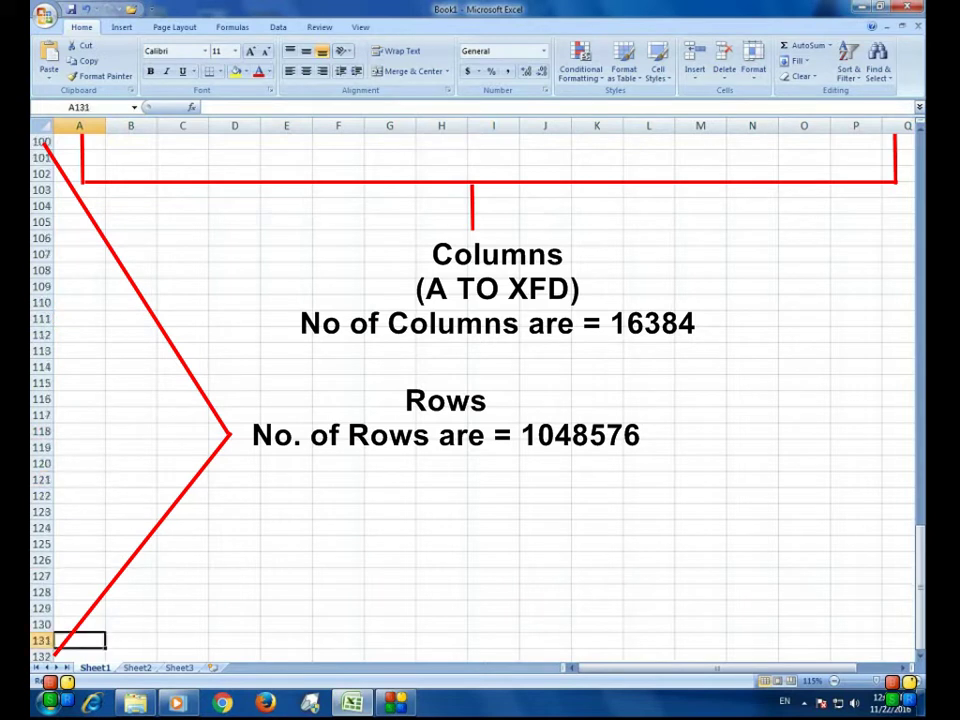
key("Page_Down")
key("Down")
key("Page_Down")
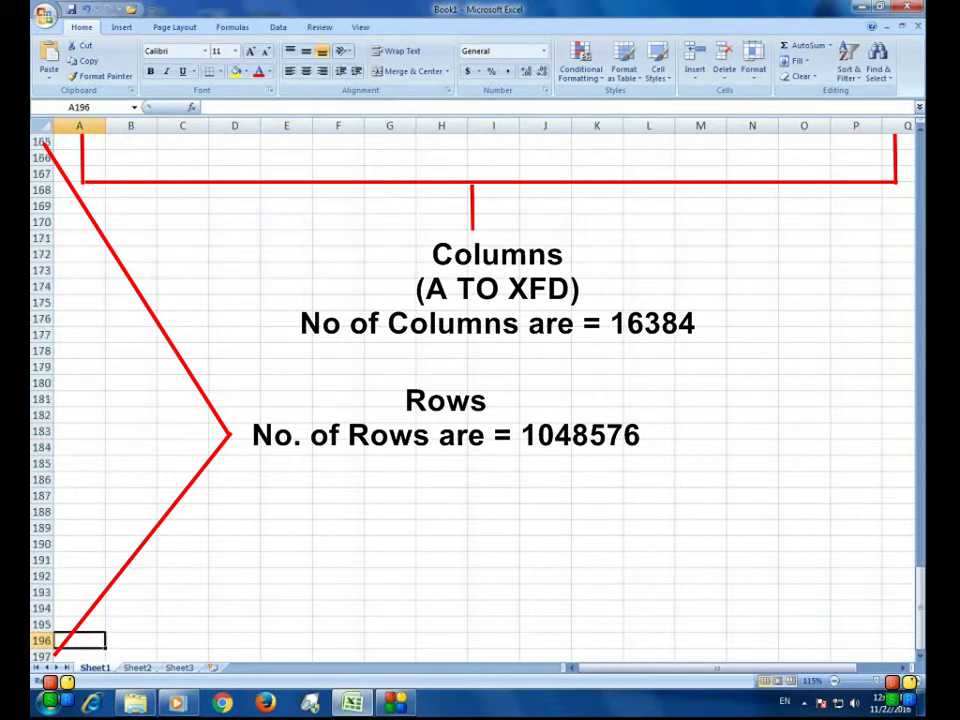
key("Page_Down")
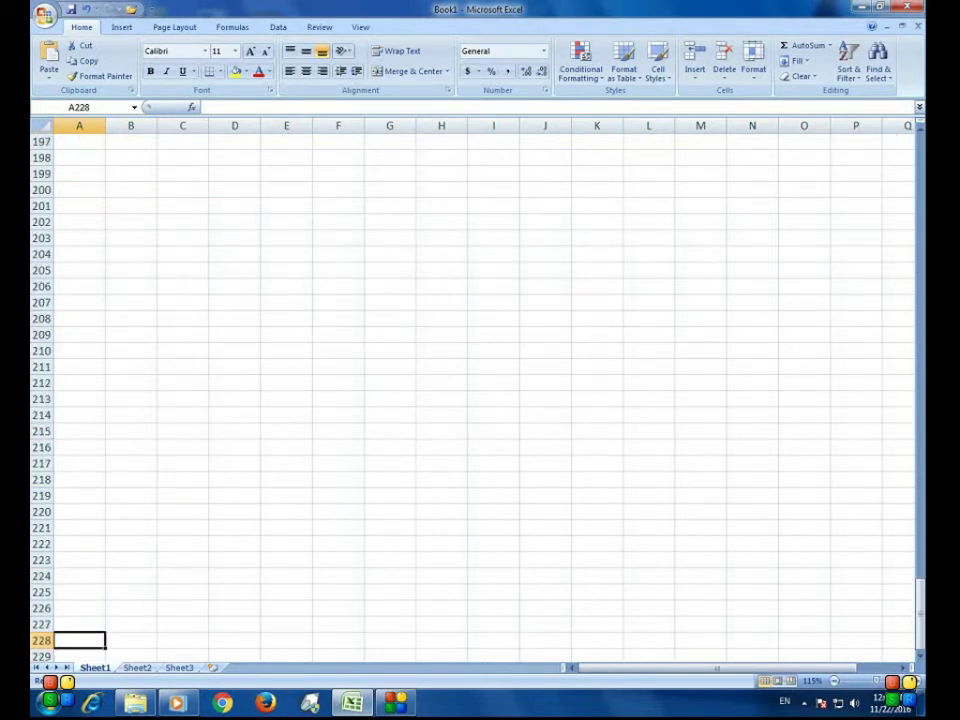
Step: Step back up a few rows in column A, then jump to cell A1 with Ctrl+Home
key("End")
key("End")
key("Up")
key("Up")
key("Up")
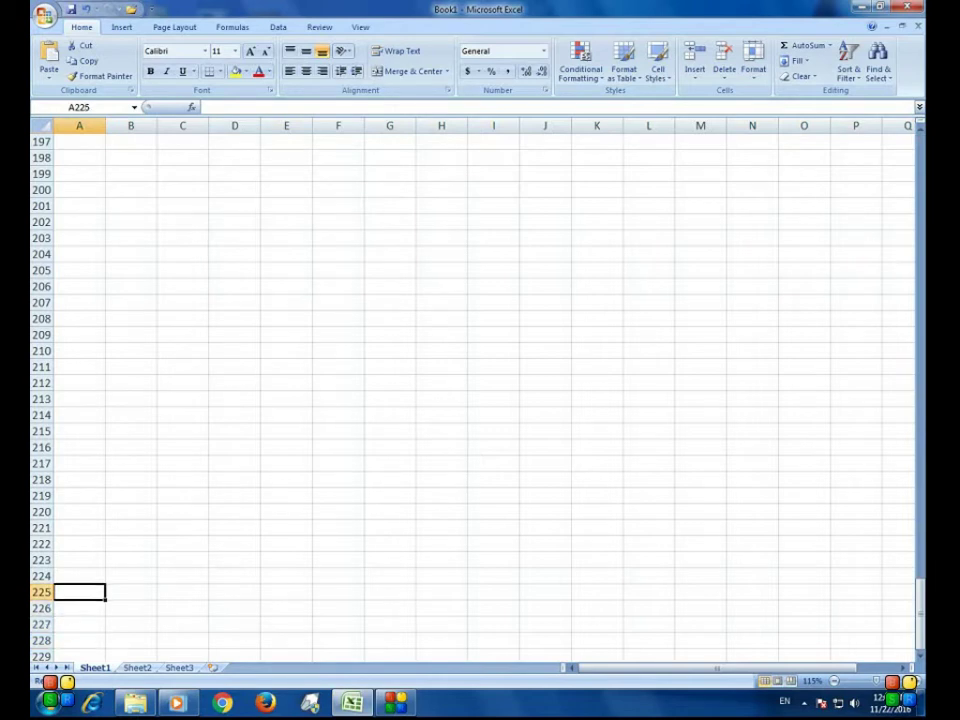
key("Up")
key("Up")
key("Up")
key("Up")
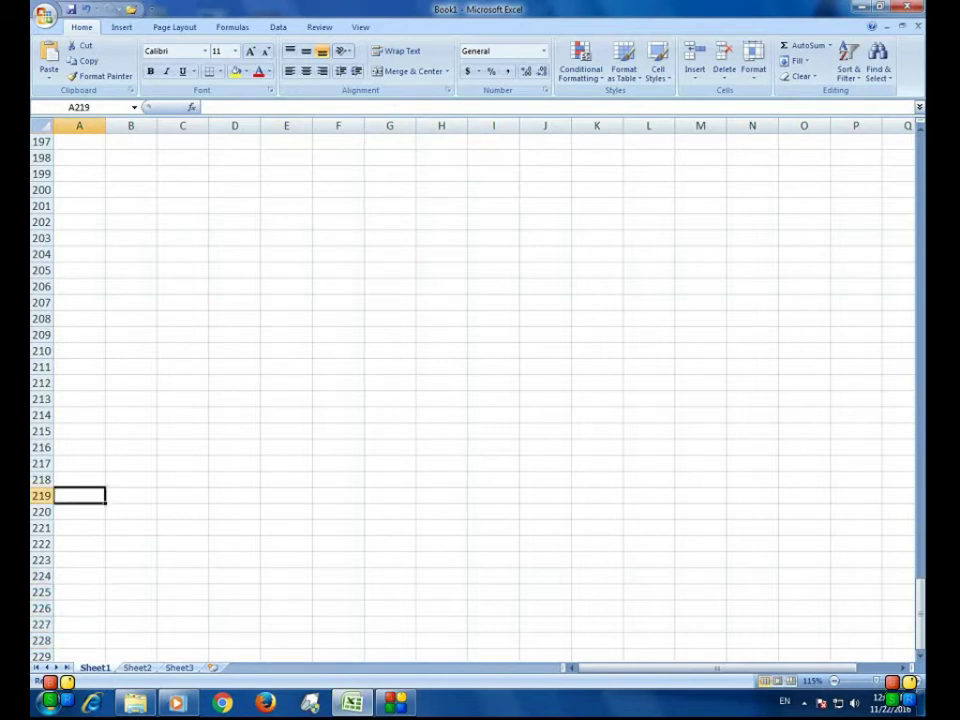
key("Up")
key("Up")
key("Up")
key("Up")
key("Up")
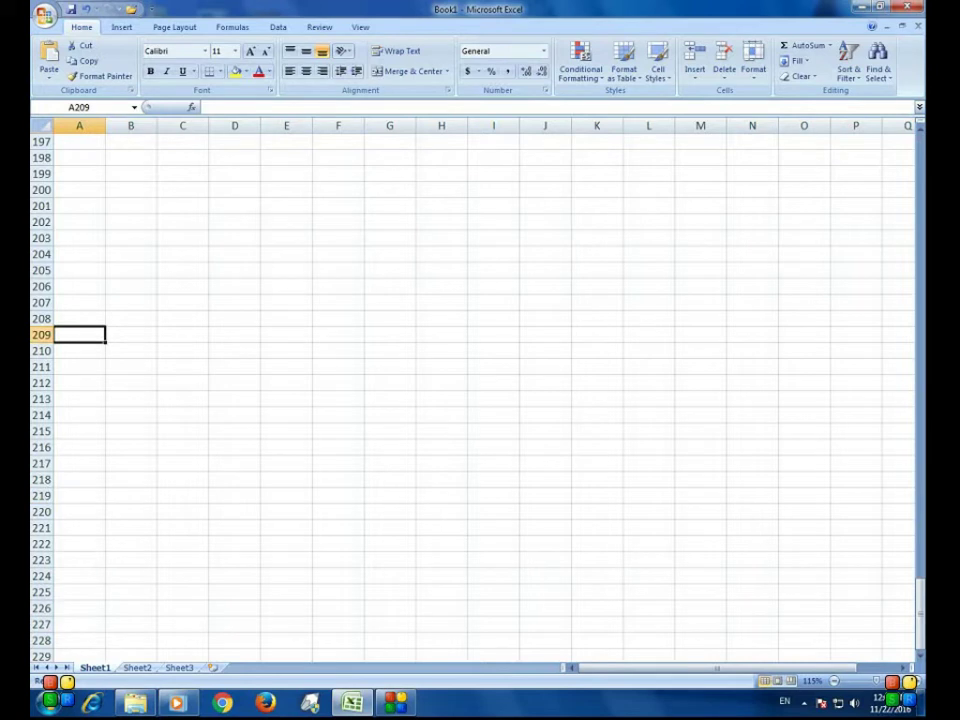
key("Up")
key("Up")
key("ctrl+Home")
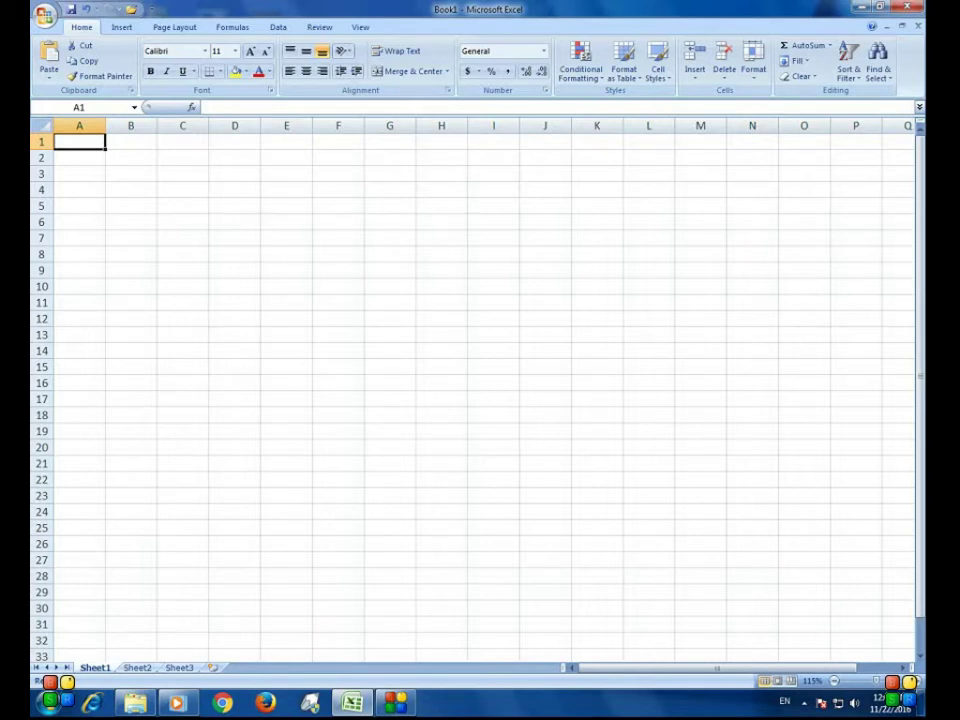
Step: Switch to Sheet2 and check the numbers in A1, B1 (100) and B2 (300)
key("ctrl+Page_Down")
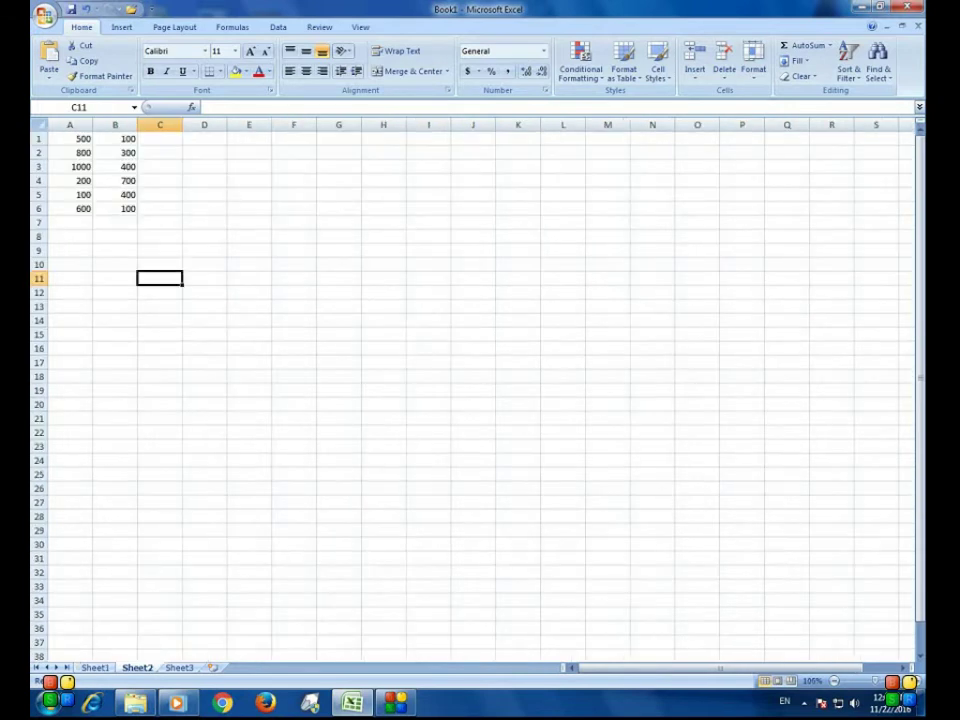
key("ctrl+Home")
key("Down")
key("Down")
key("Down")
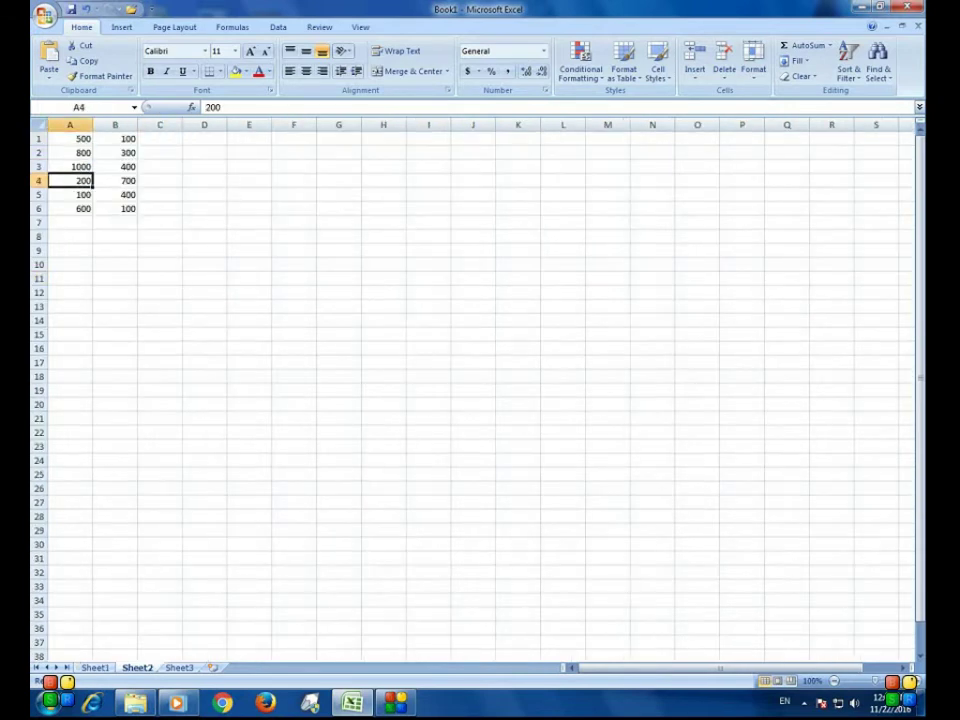
key("Down")
key("Down")
key("Down")
left_click(115, 152)
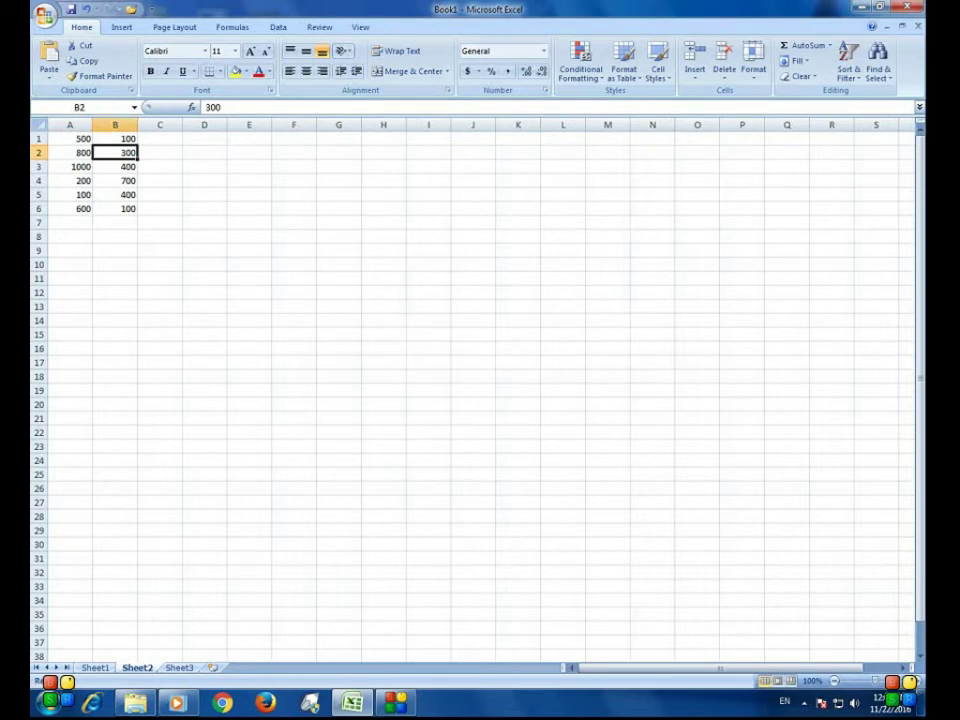
left_click(115, 138)
left_click(70, 138)
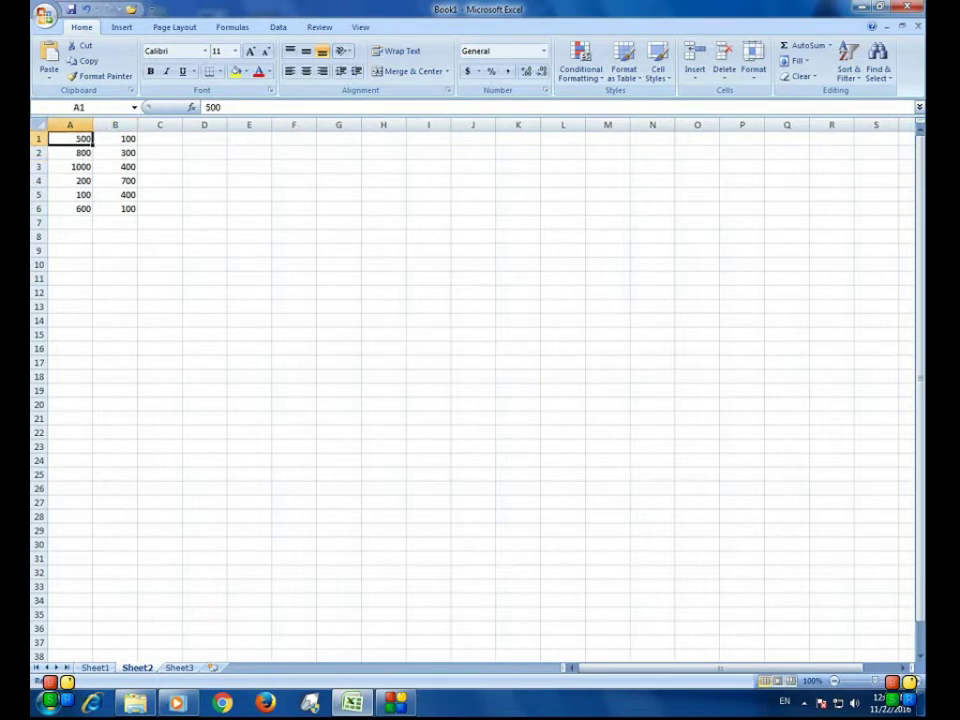
Step: Check cells B3, B5 and B6, then select C1 for the first result
left_click(115, 166)
left_click(115, 194)
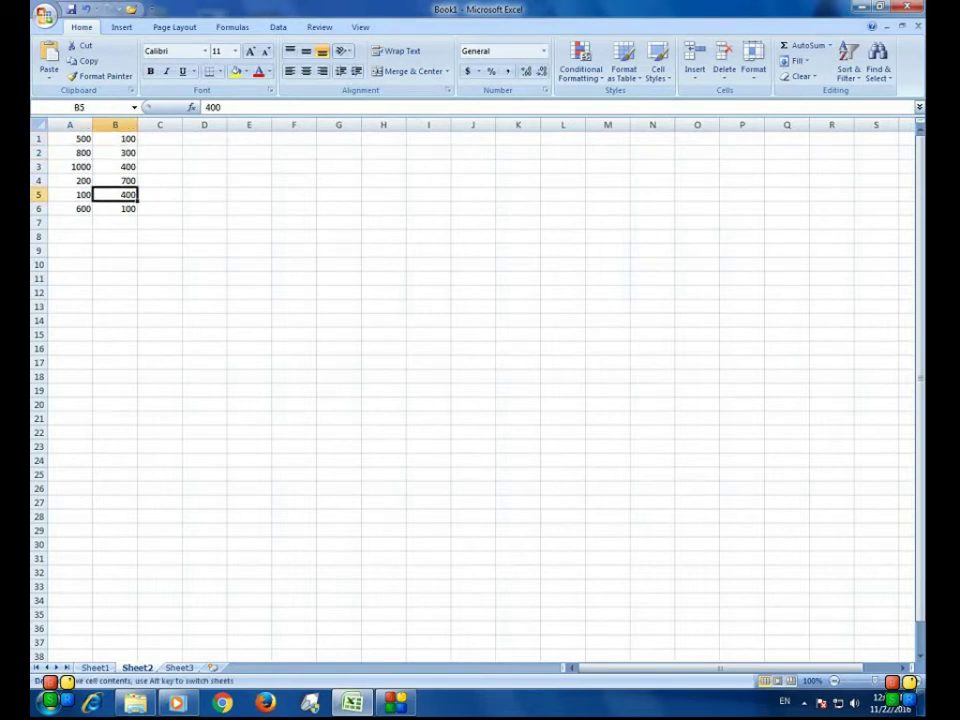
left_click(115, 208)
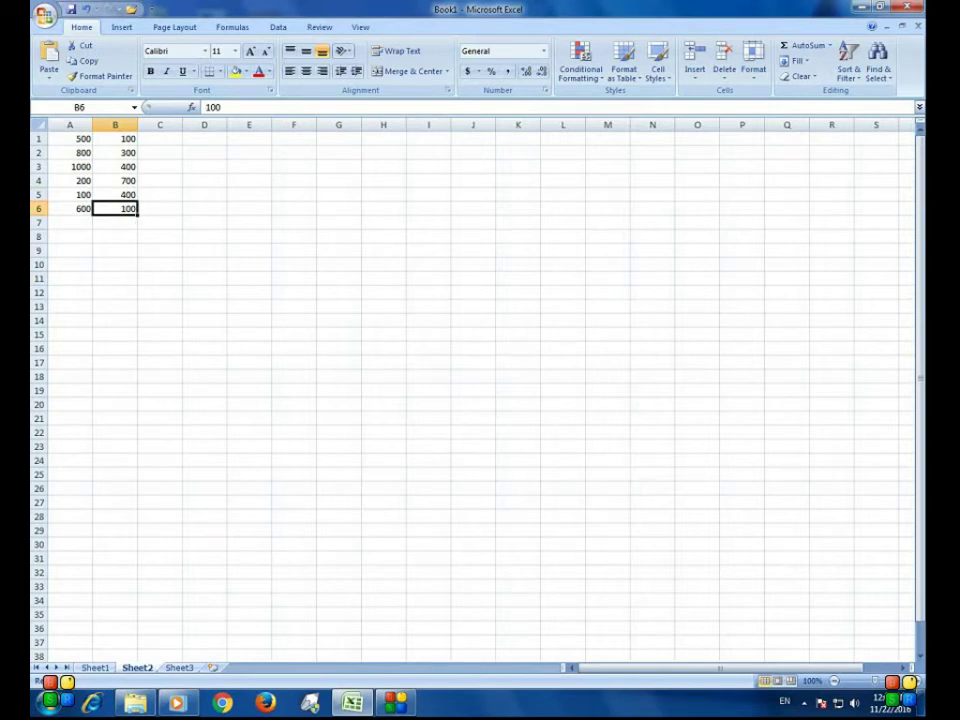
left_click(160, 166)
left_click(160, 138)
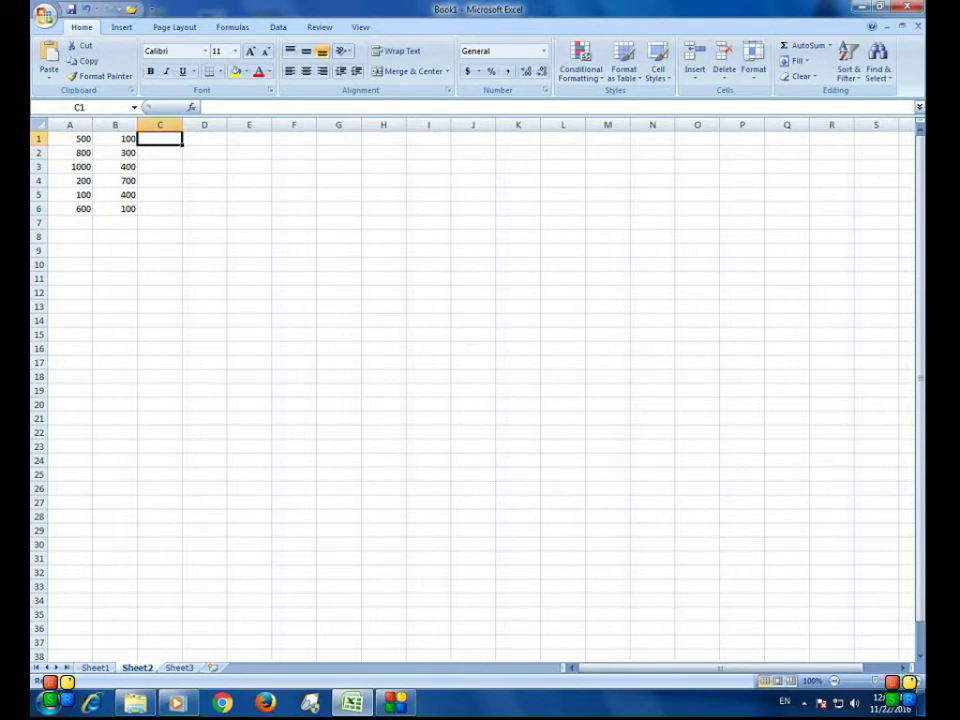
left_click(160, 264)
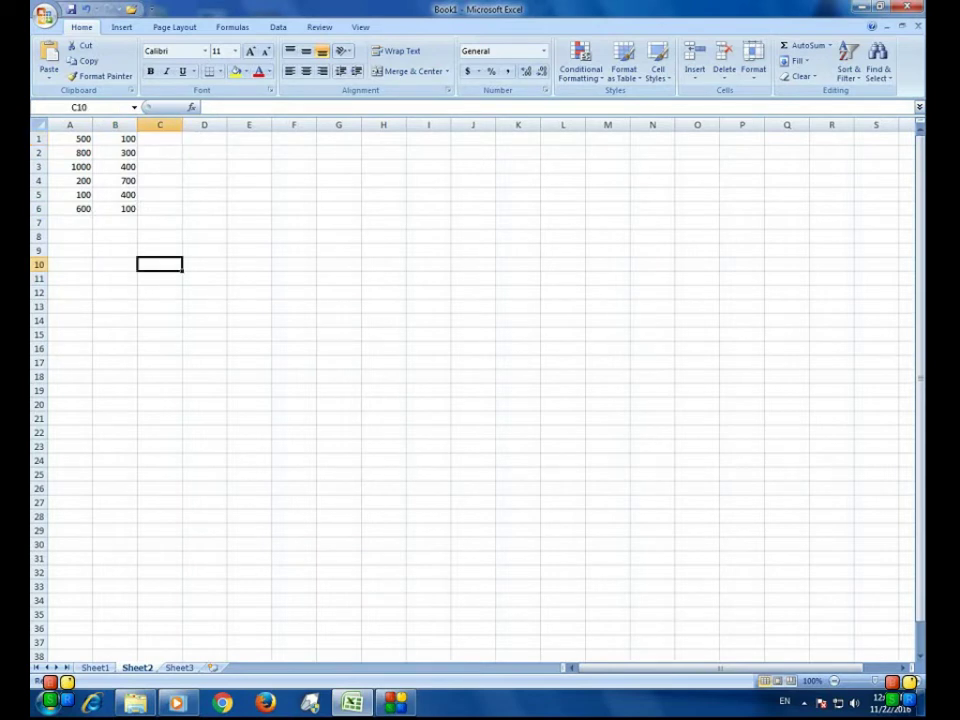
left_click(160, 138)
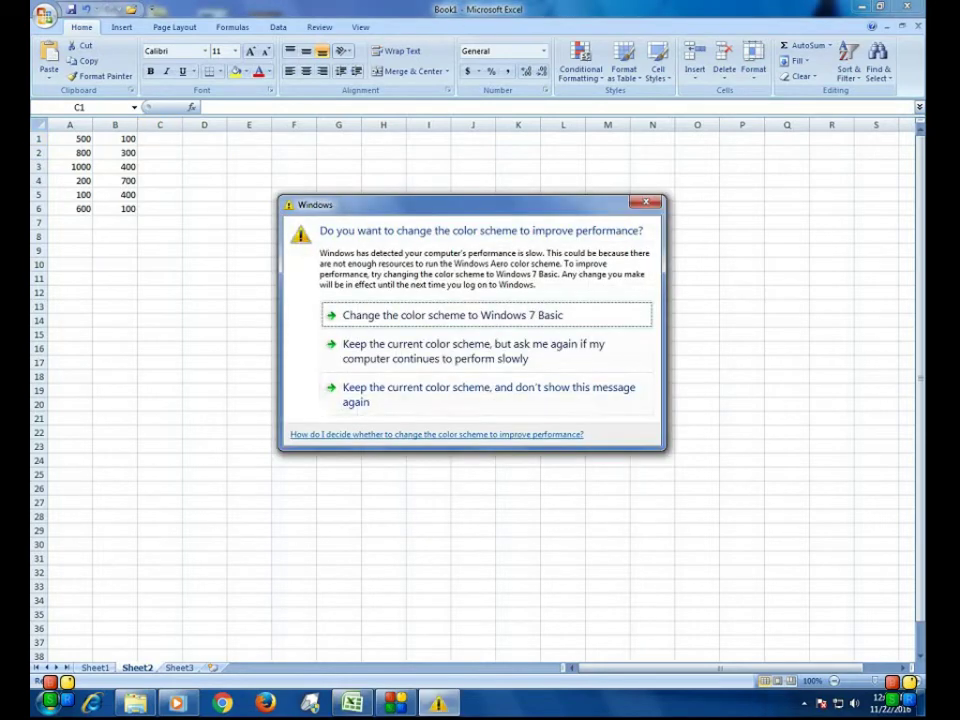
key("Escape")
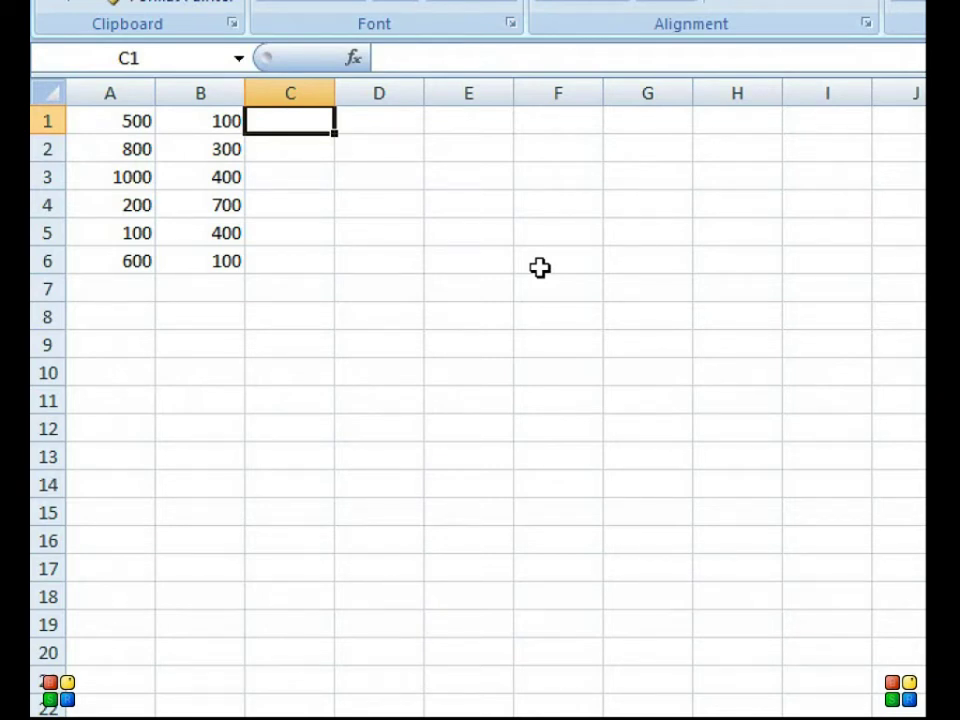
Step: Enter =a1+b1 in C1 to show 600, then move back over C1, A1 and A2
type("=")
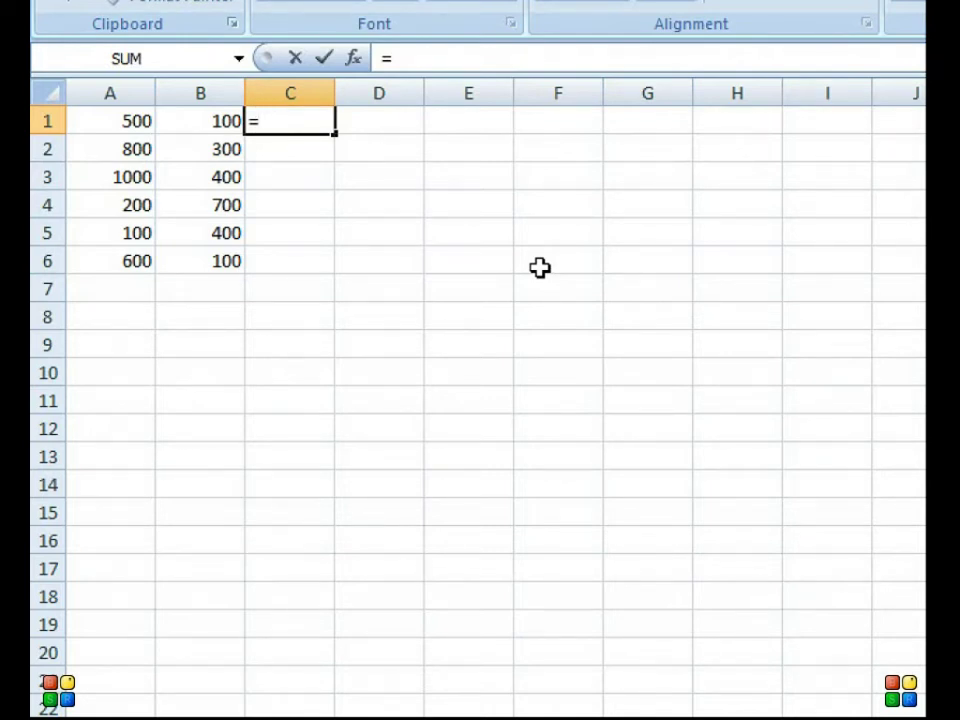
type("a1")
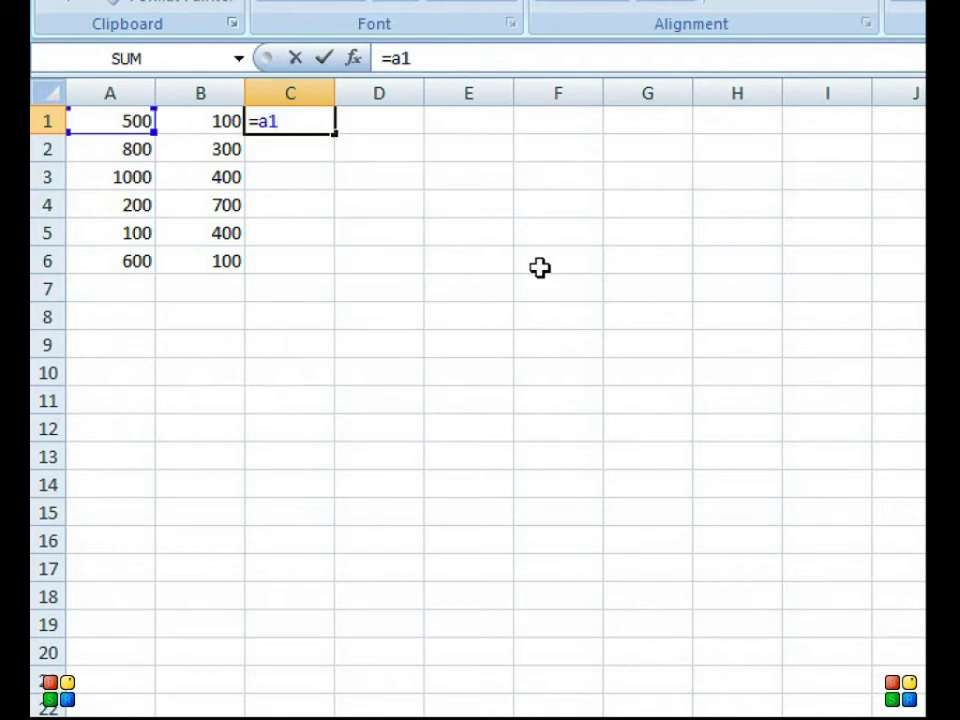
type("+")
type("b1")
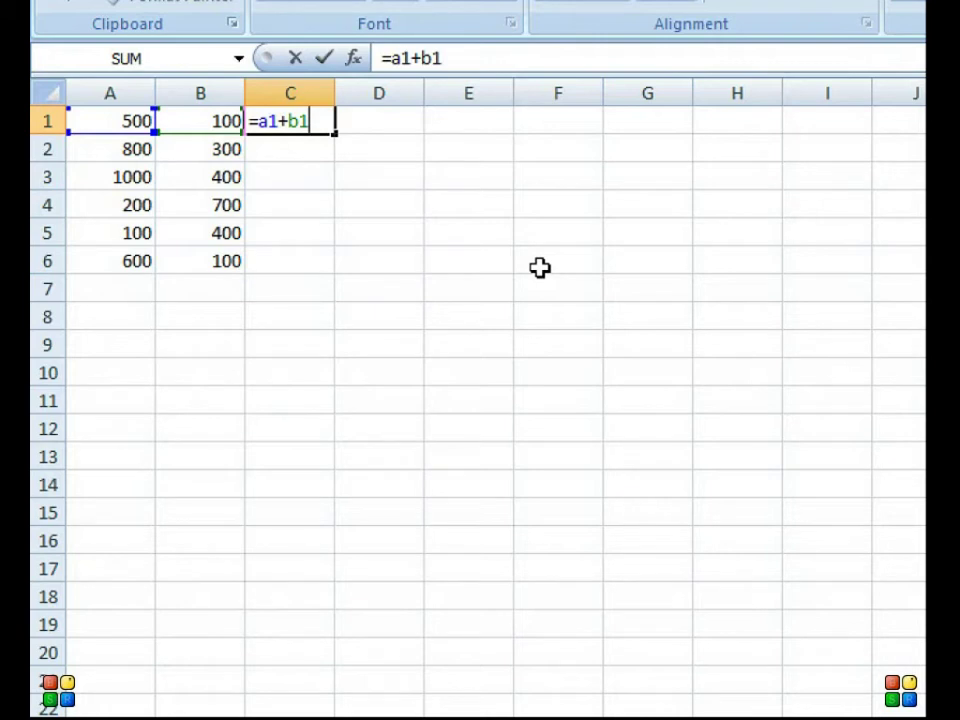
key("Return")
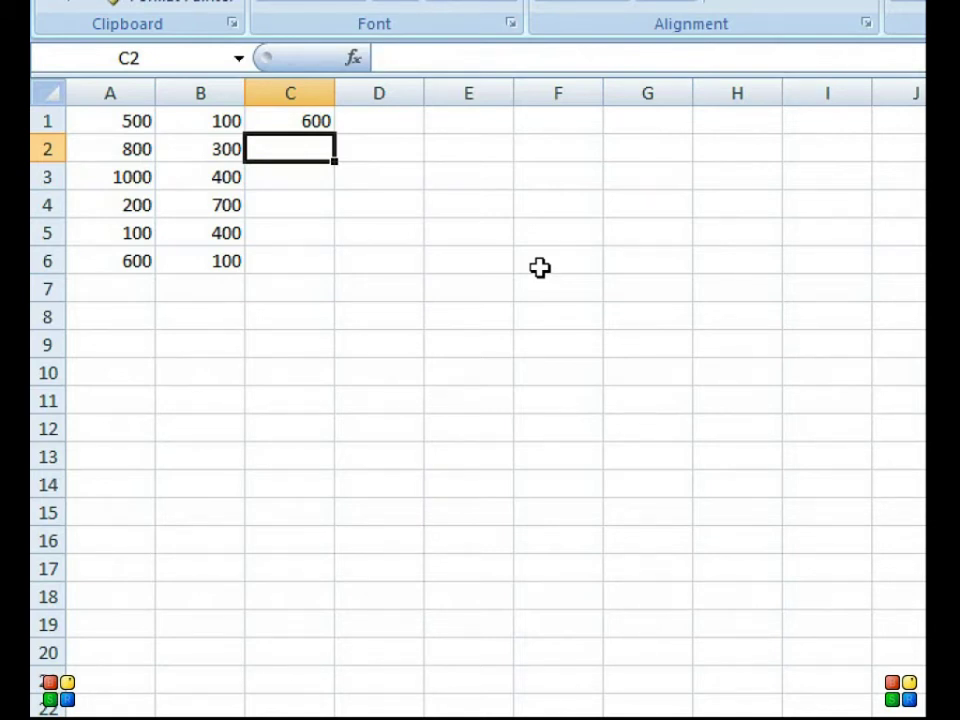
key("Up")
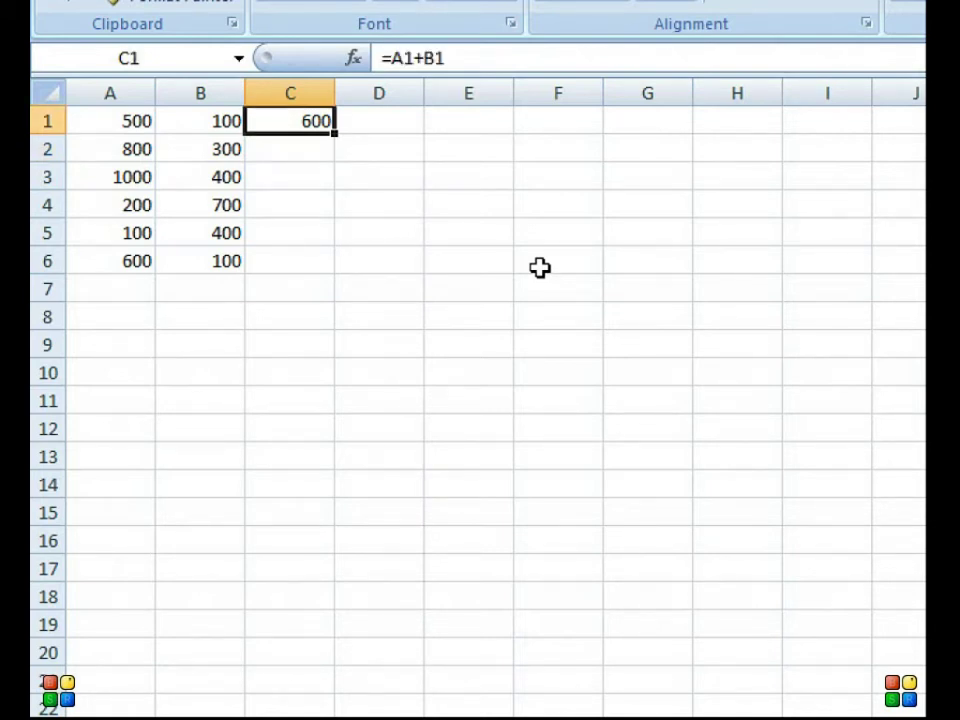
key("Left")
key("Left")
key("Down")
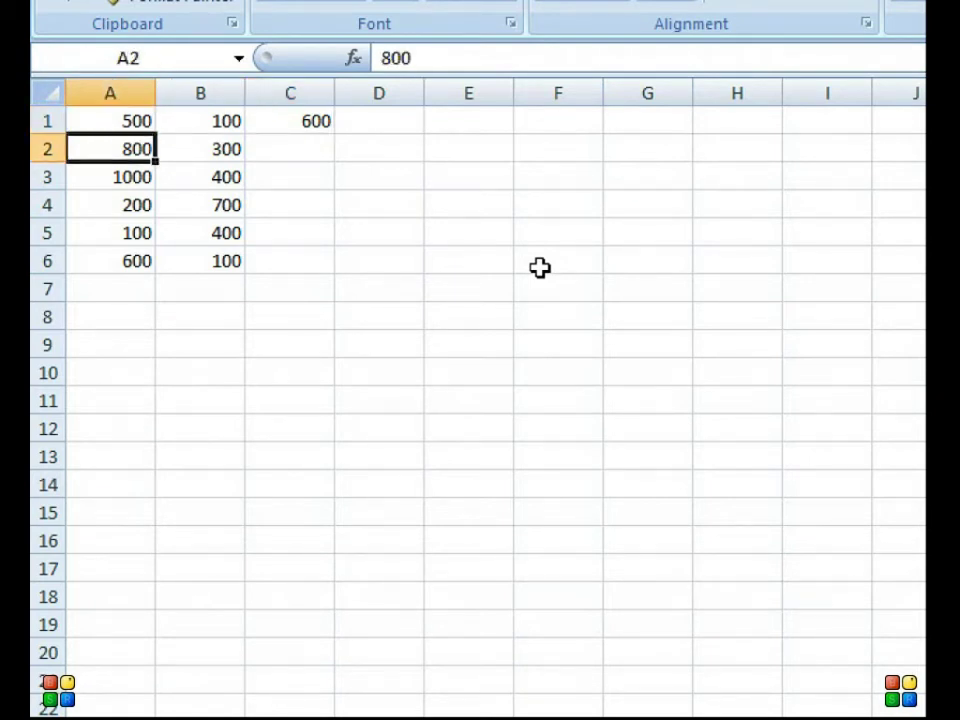
left_click(299, 132)
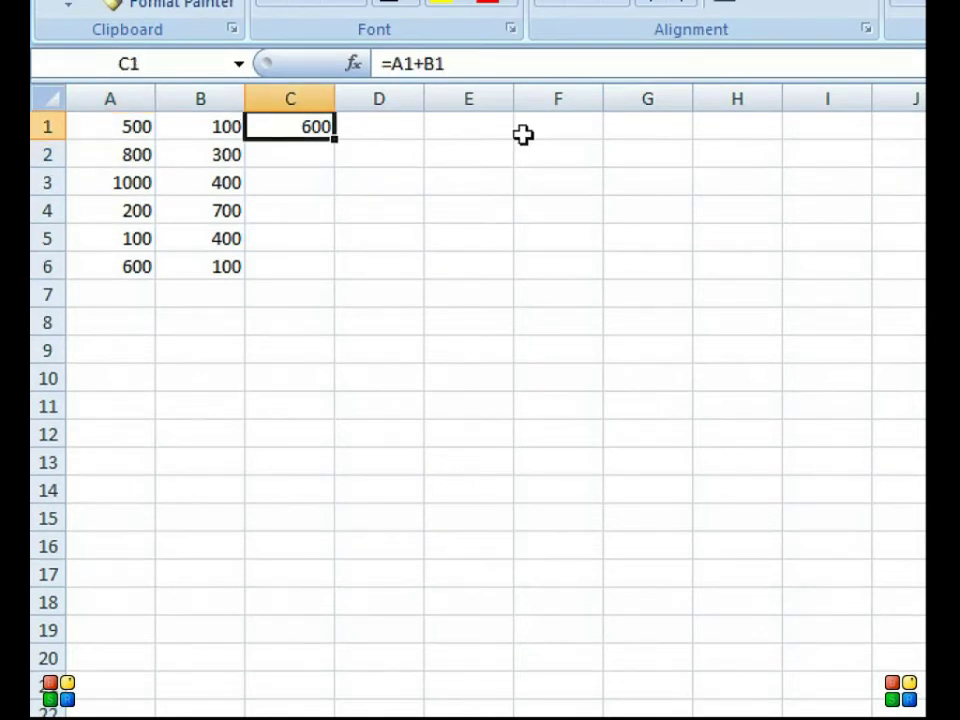
key("BackSpace")
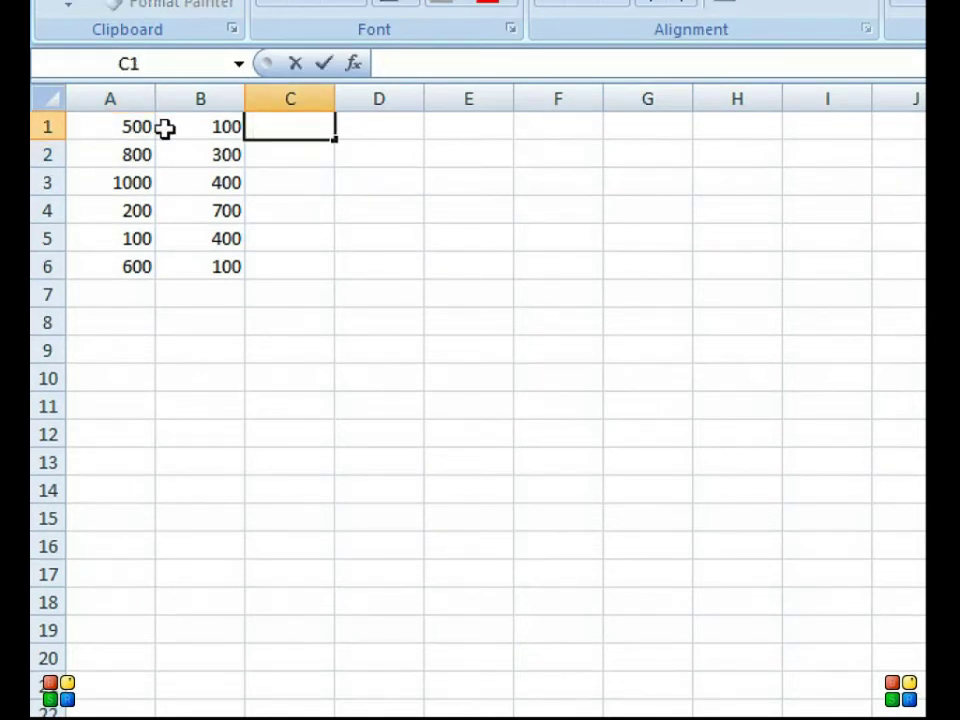
type("6")
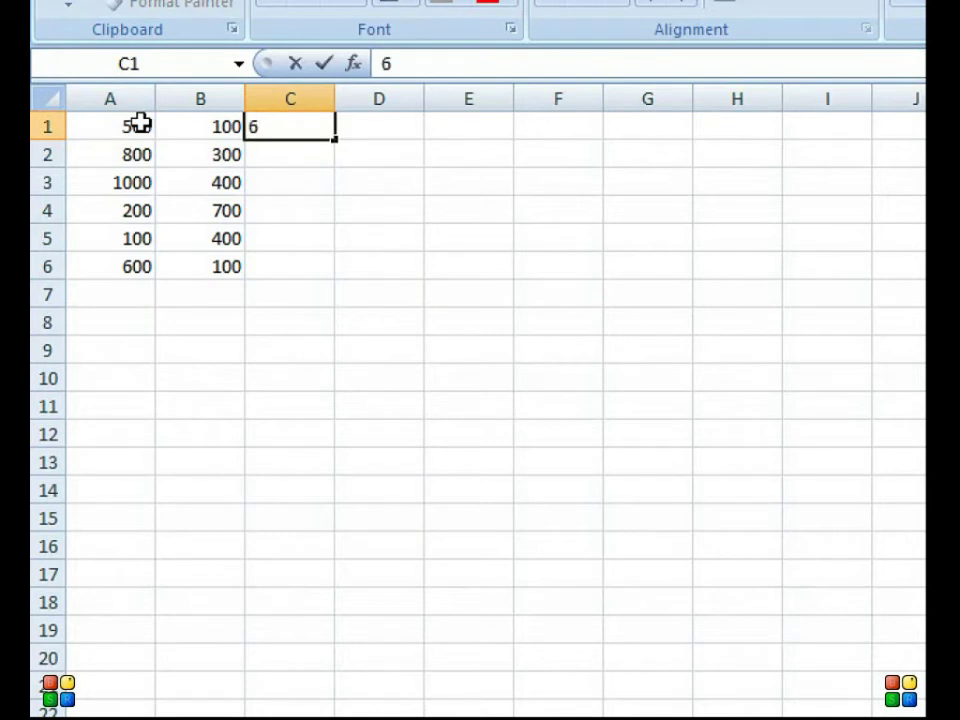
type("00")
key("Return")
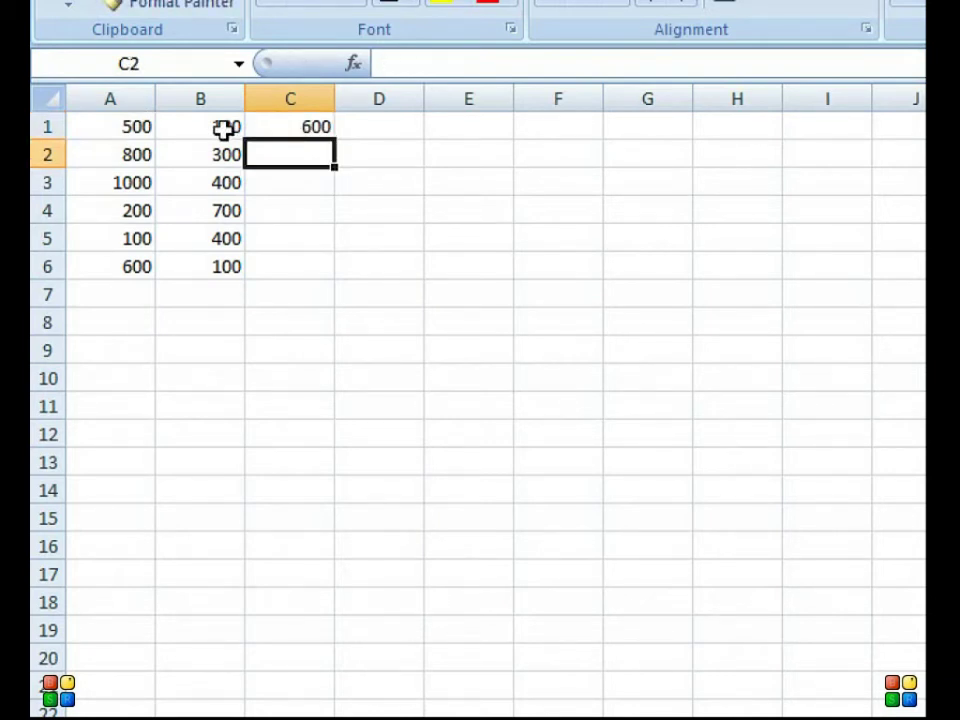
left_click(224, 128)
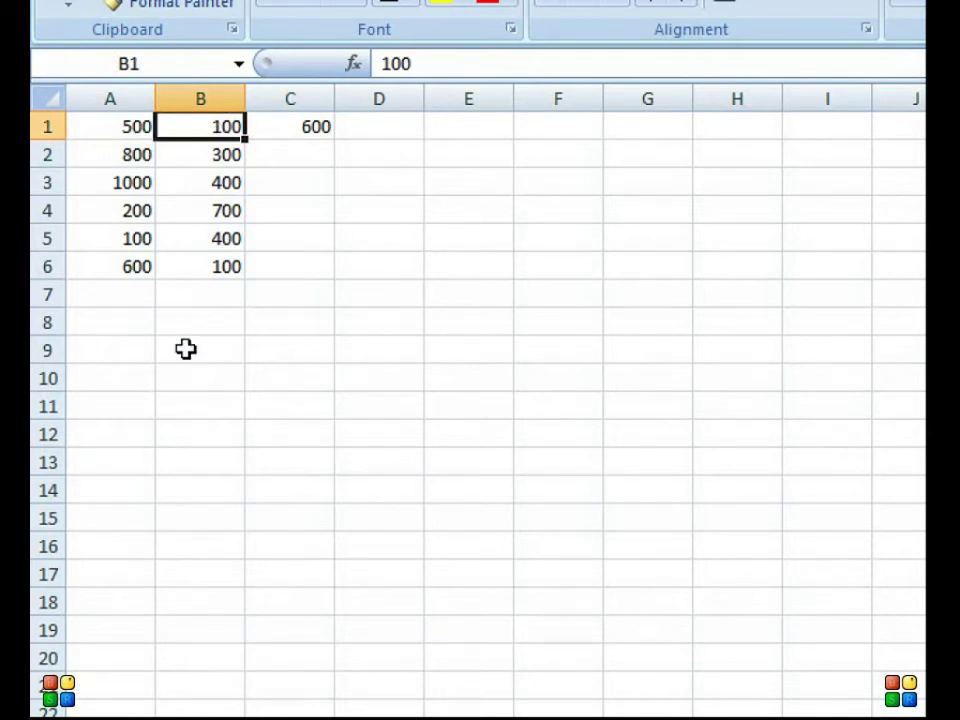
type("200")
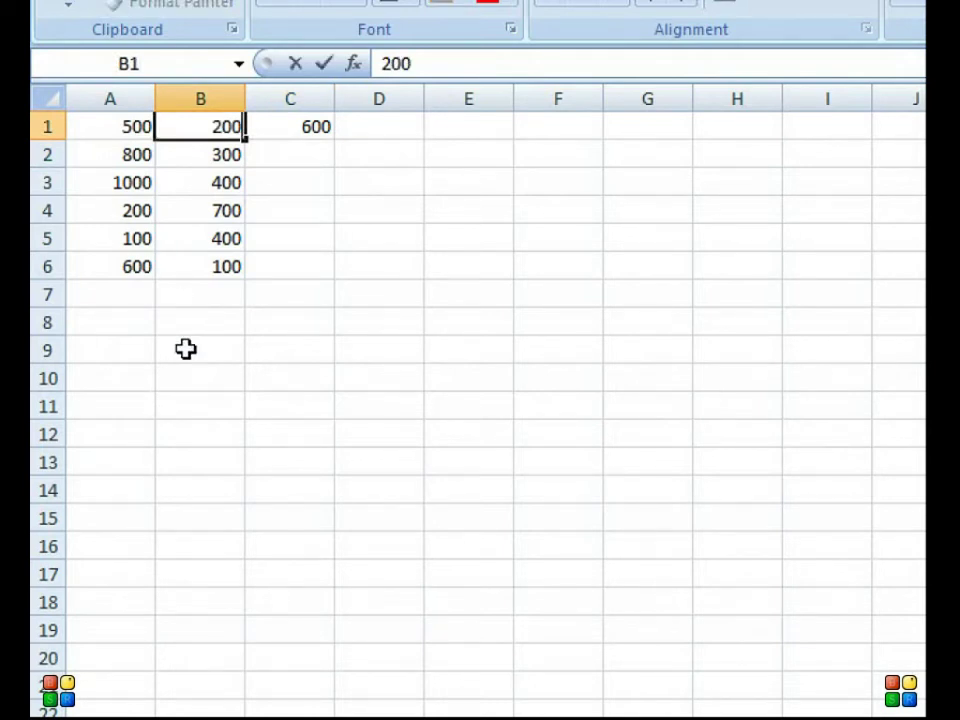
key("Return")
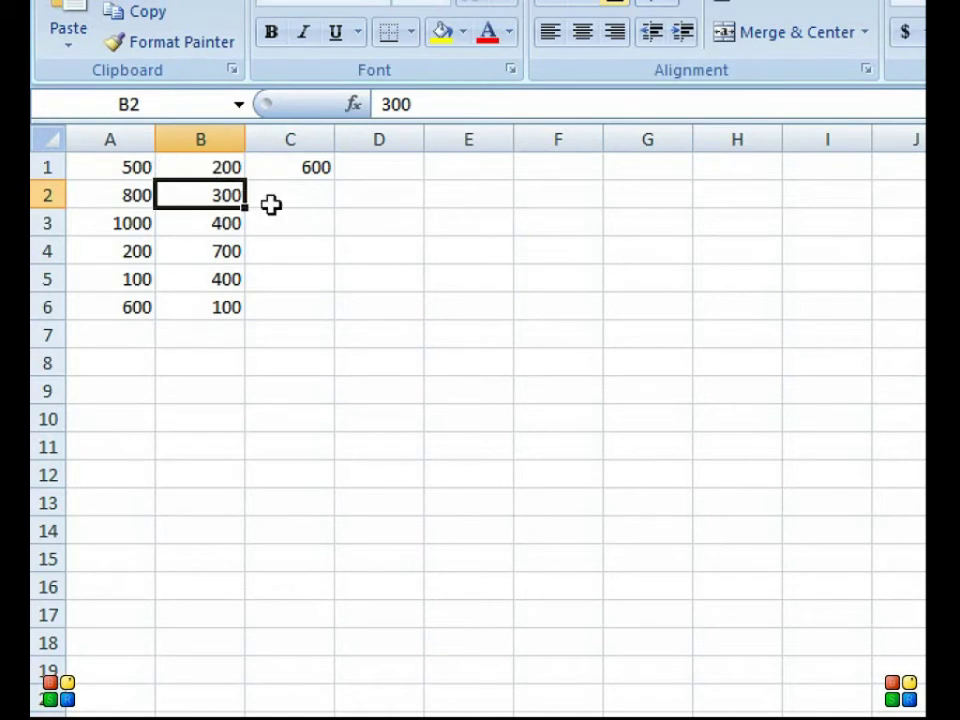
left_click(312, 167)
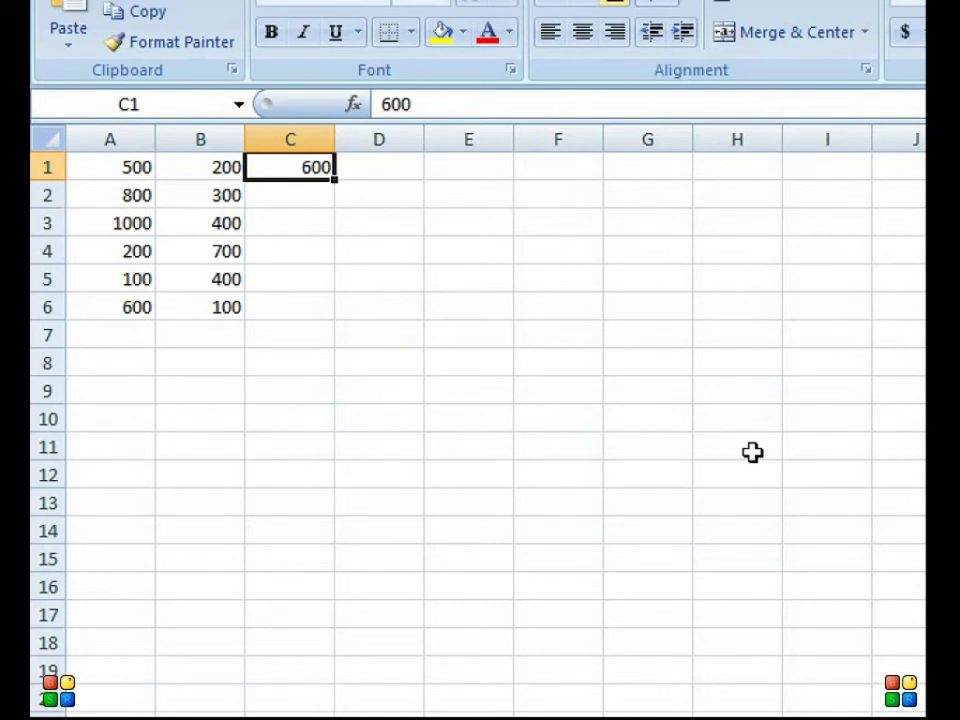
Step: Enter =a1+b1 in C1, then check the values in A1 and B1
type("=")
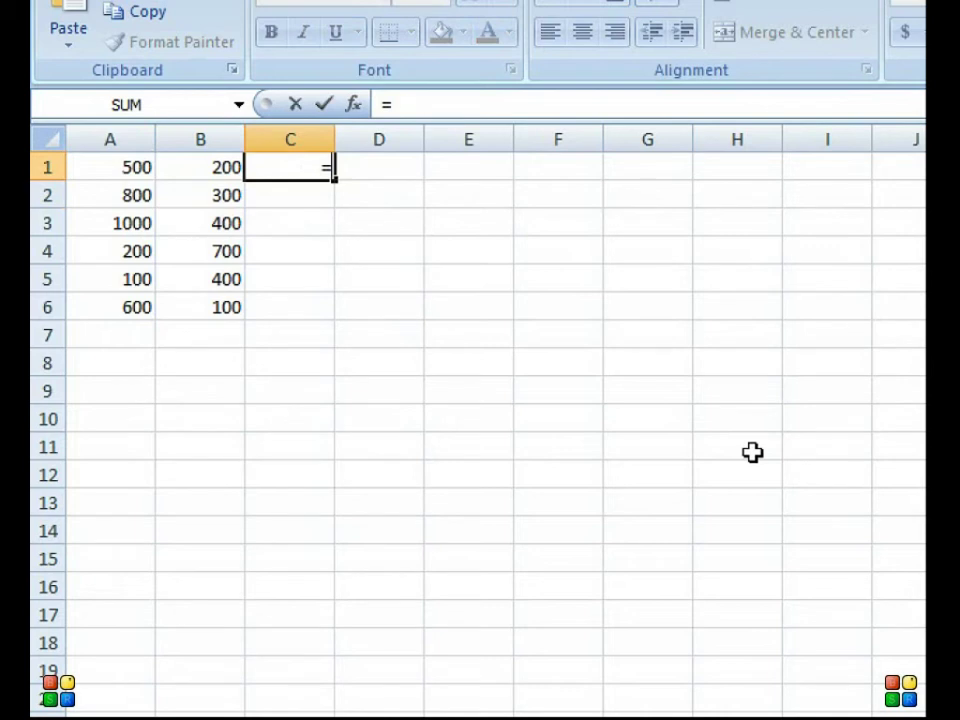
type("a")
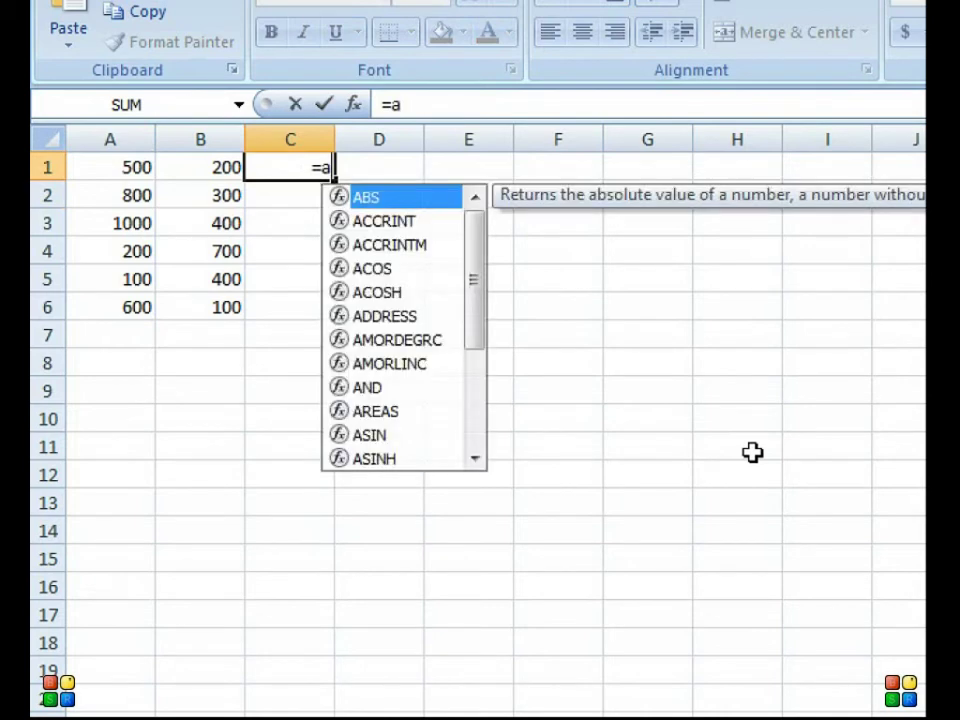
type("1")
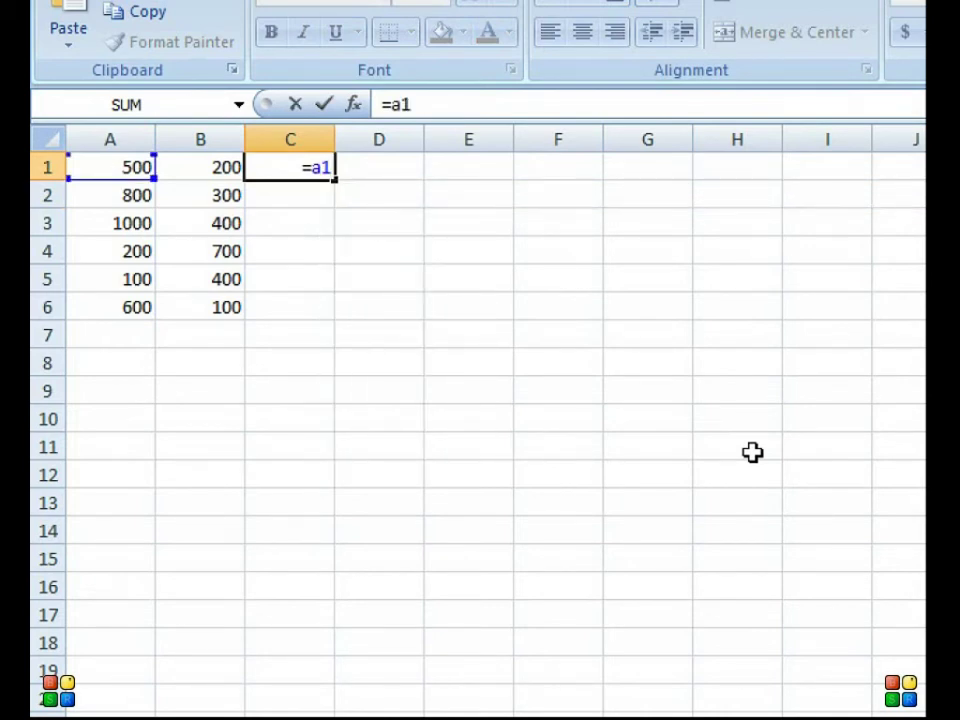
type("+b")
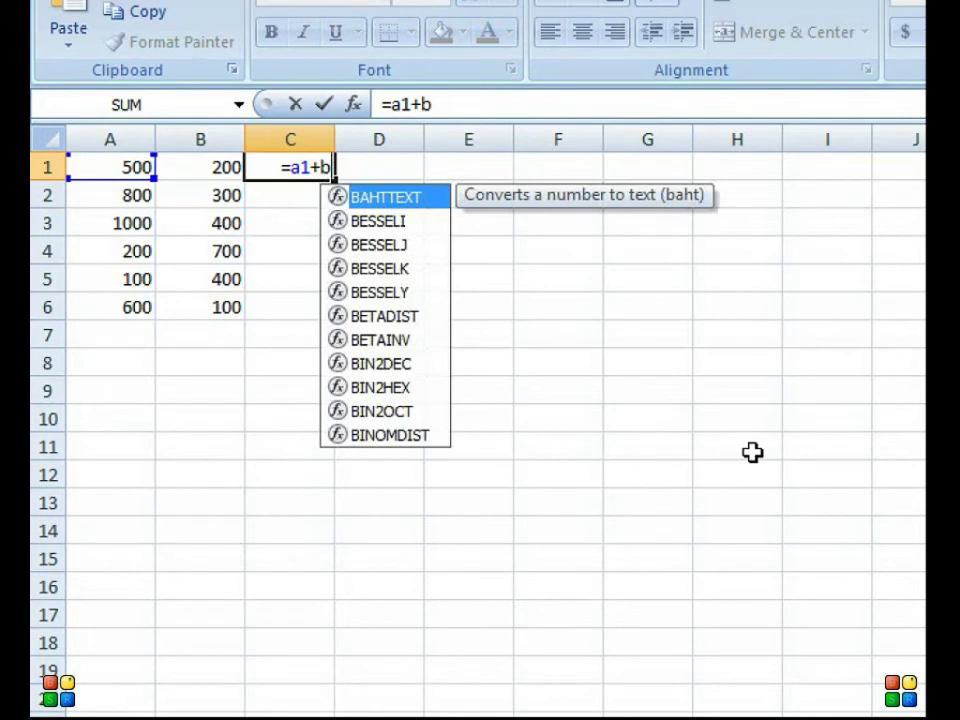
type("1")
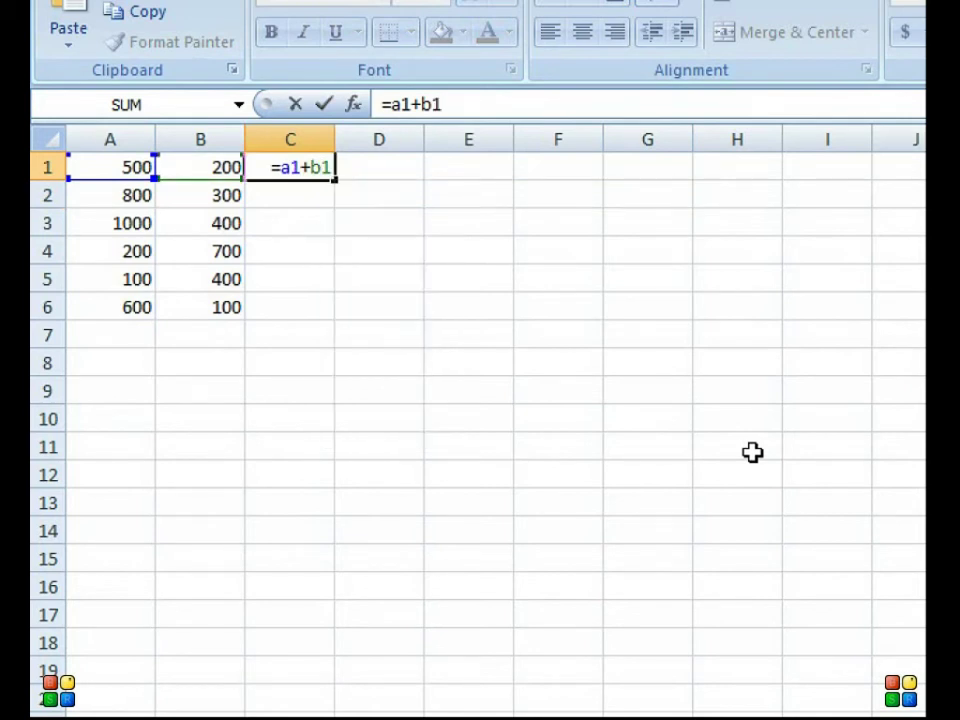
key("Return")
key("Up")
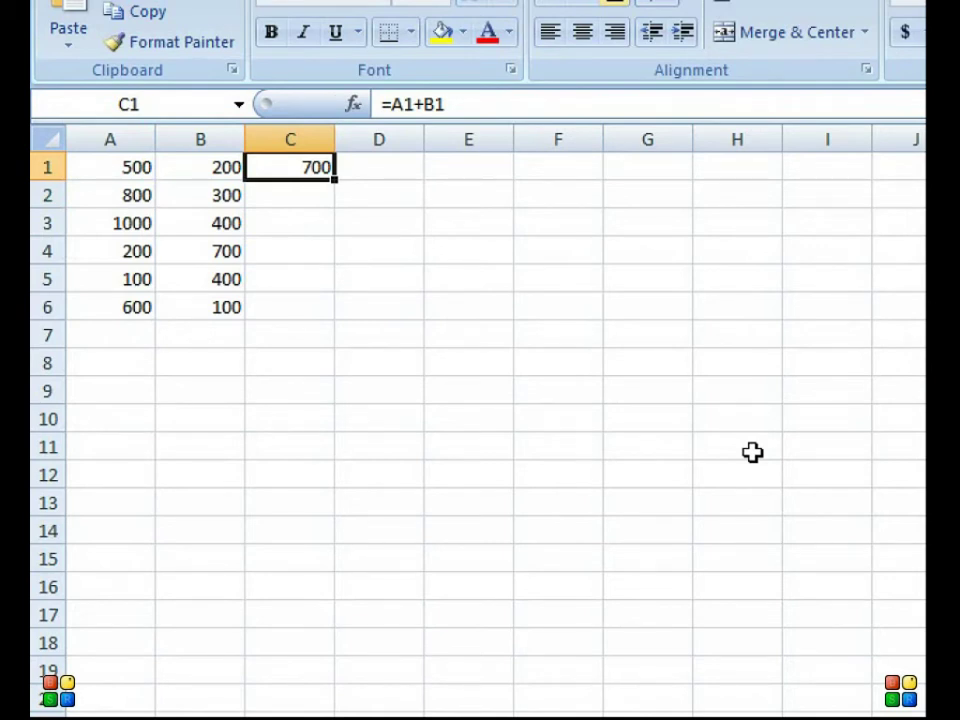
key("Left")
key("Left")
key("Right")
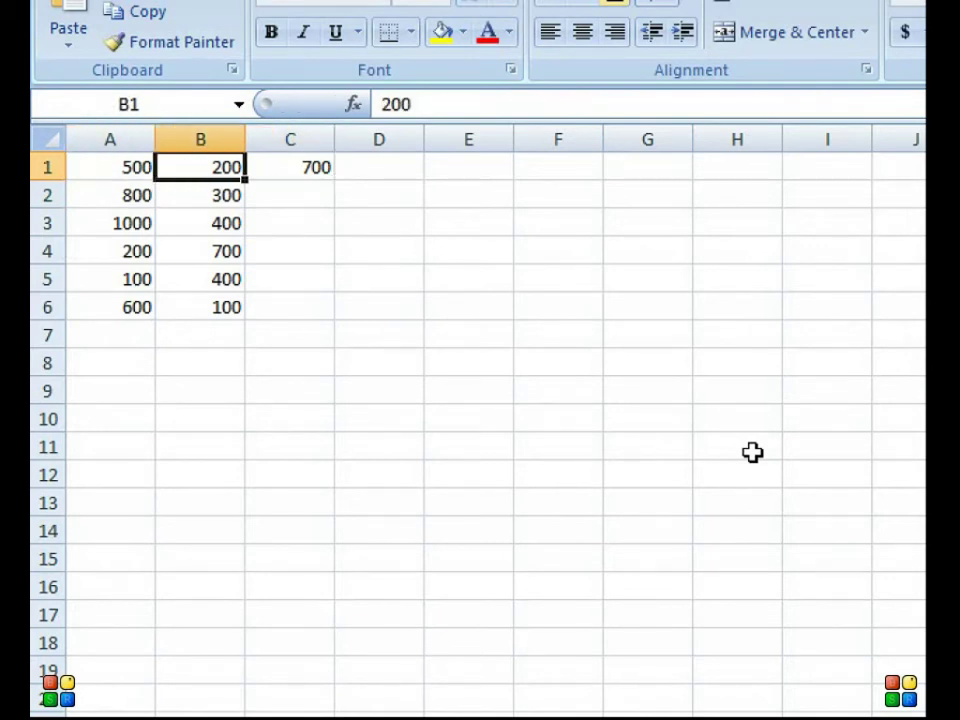
key("Left")
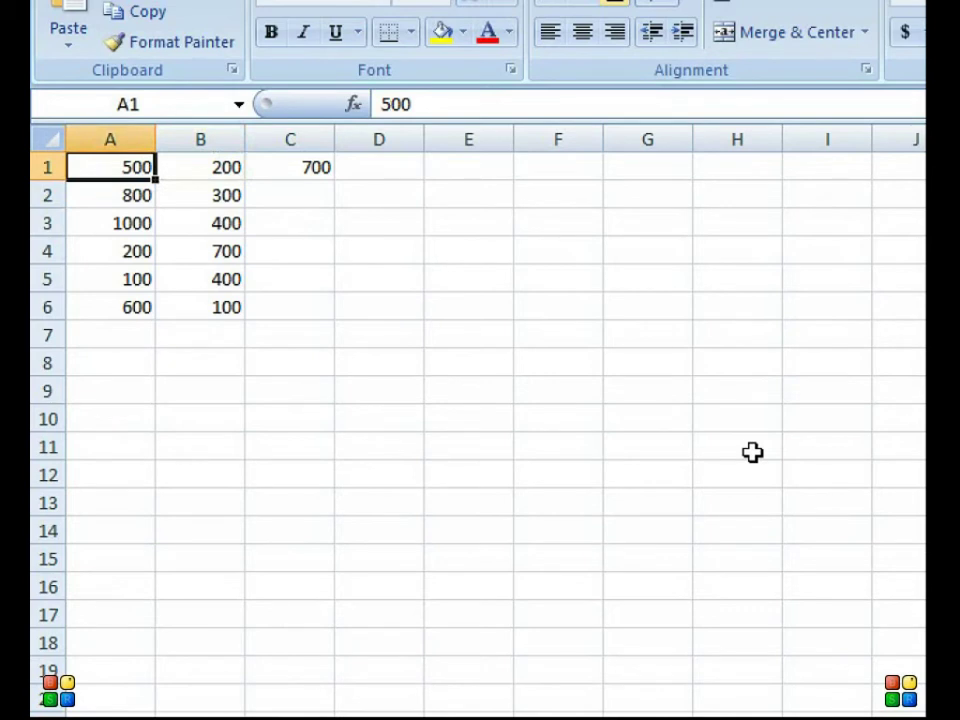
Step: Change B1 to 800 so C1 recalculates to 1300
key("Right")
type("8")
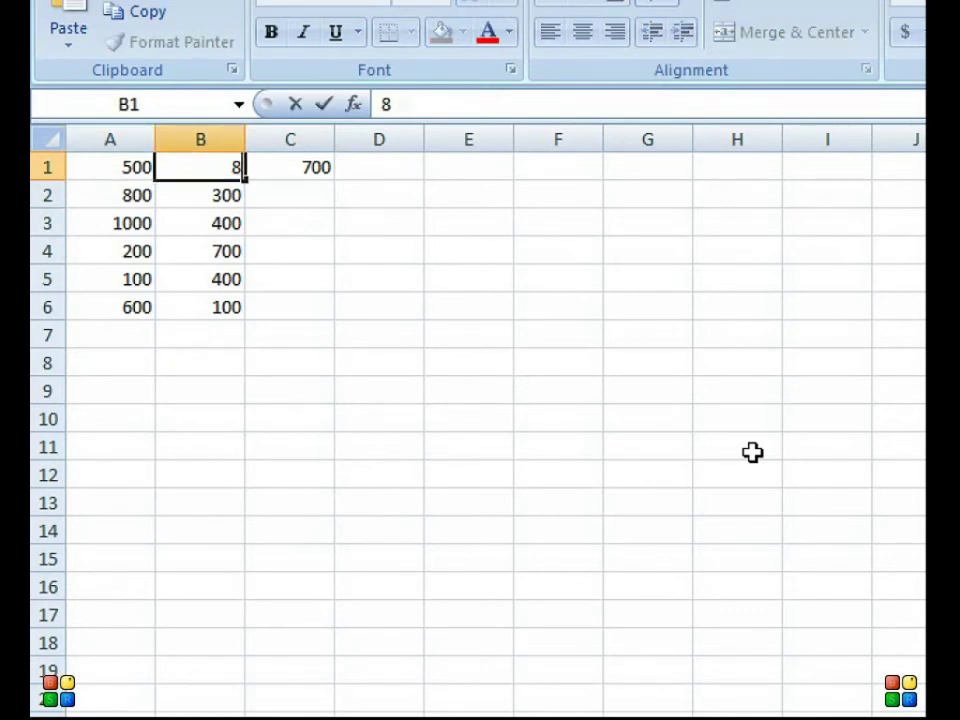
type("00")
key("Return")
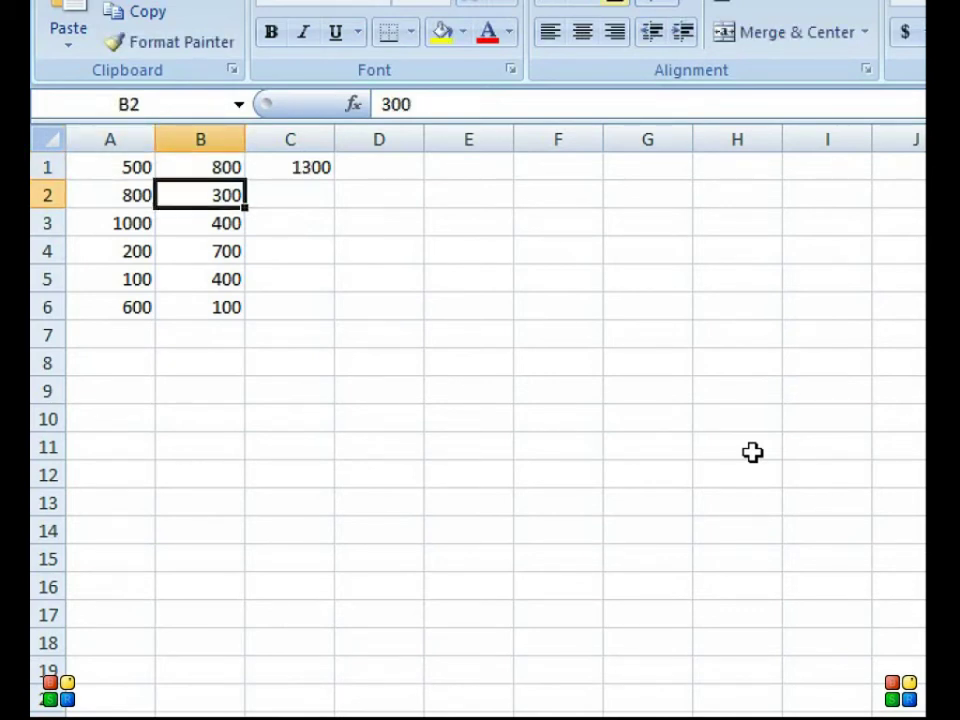
key("Up")
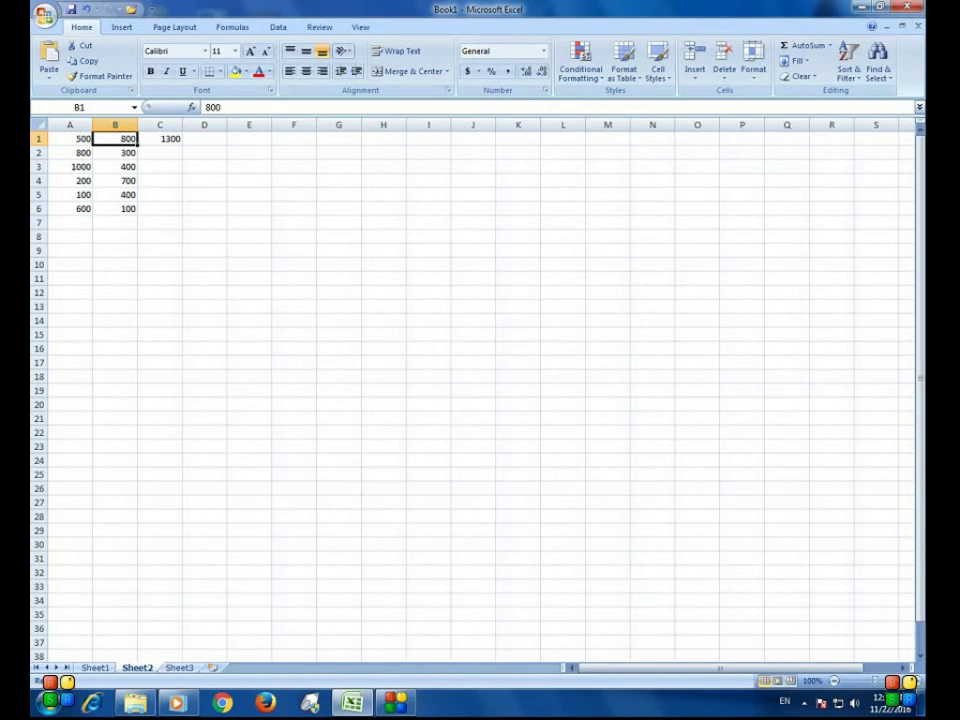
Step: Enter =a2-b2 in cell C2 to show 500
left_click(160, 152)
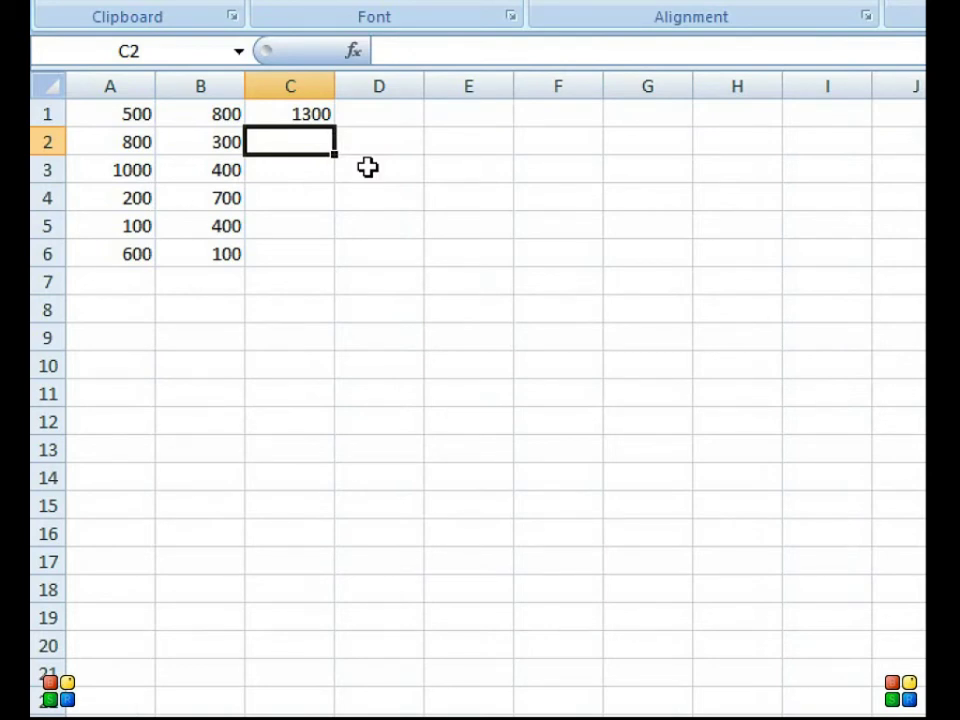
type("=")
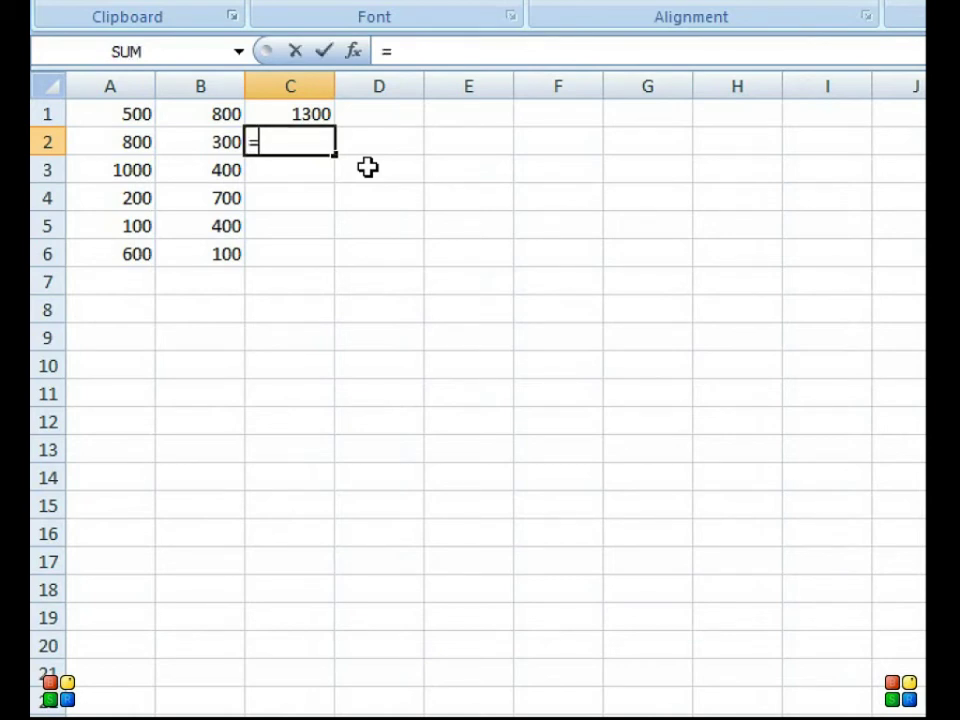
type("a")
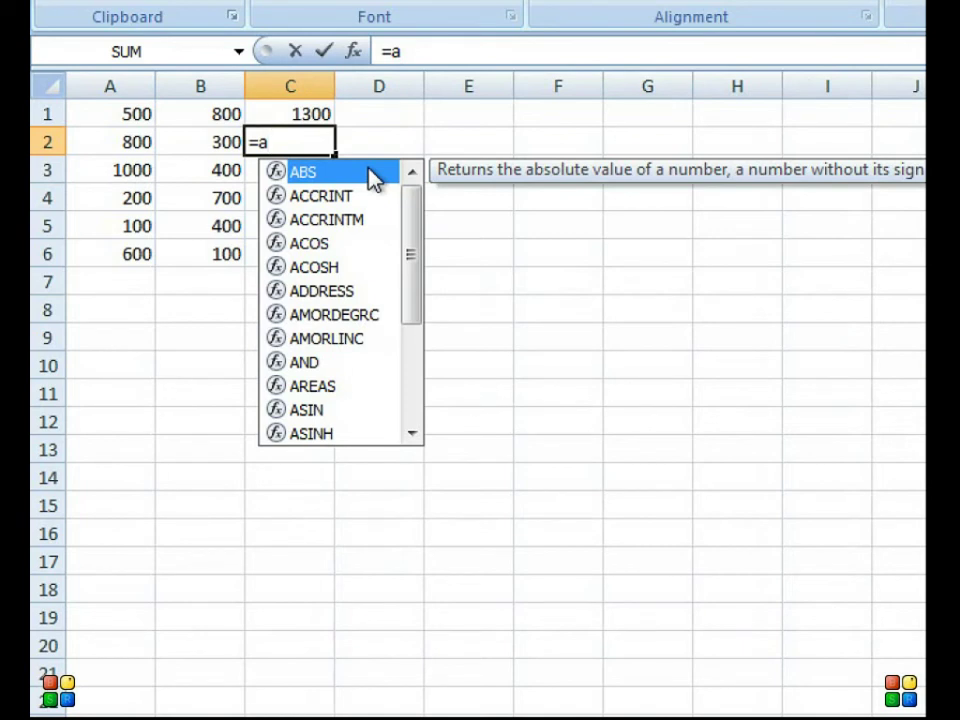
type("2-")
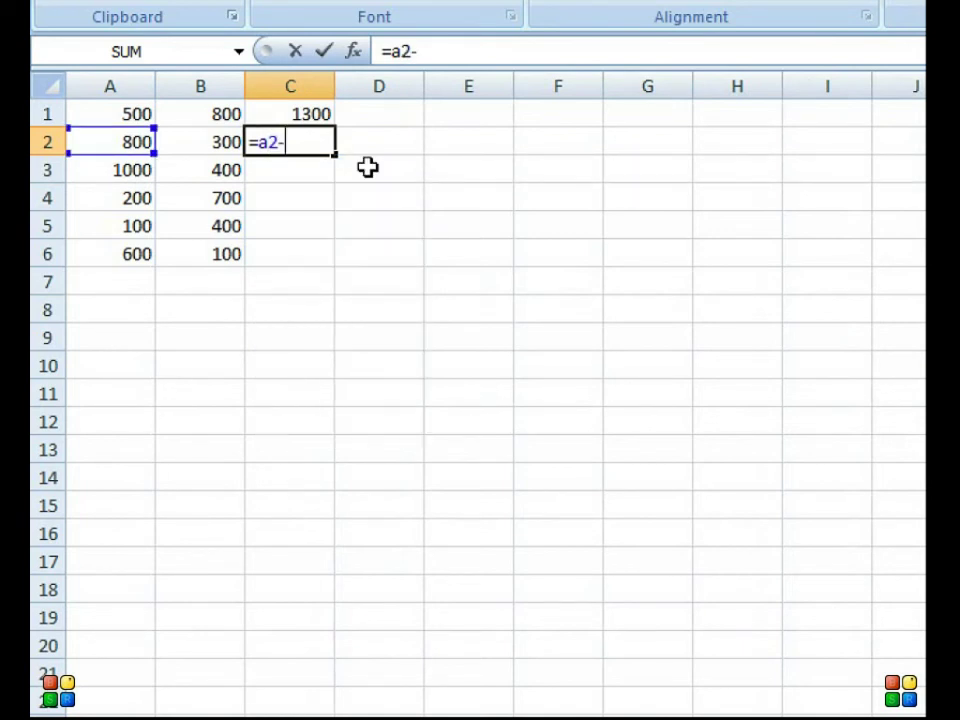
type("b2")
key("Return")
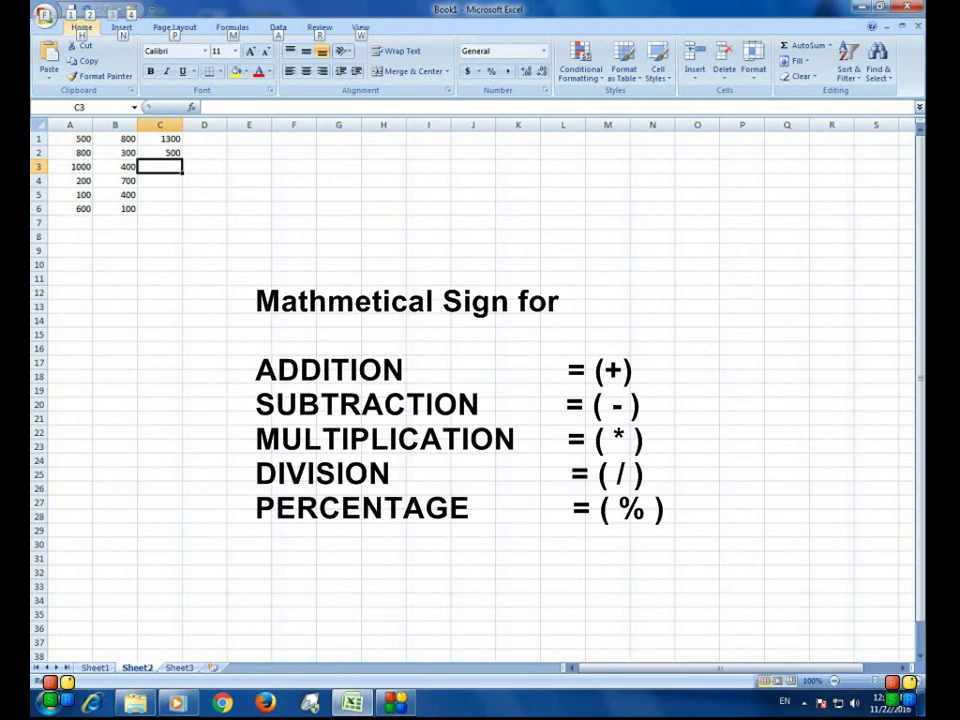
left_click(160, 208)
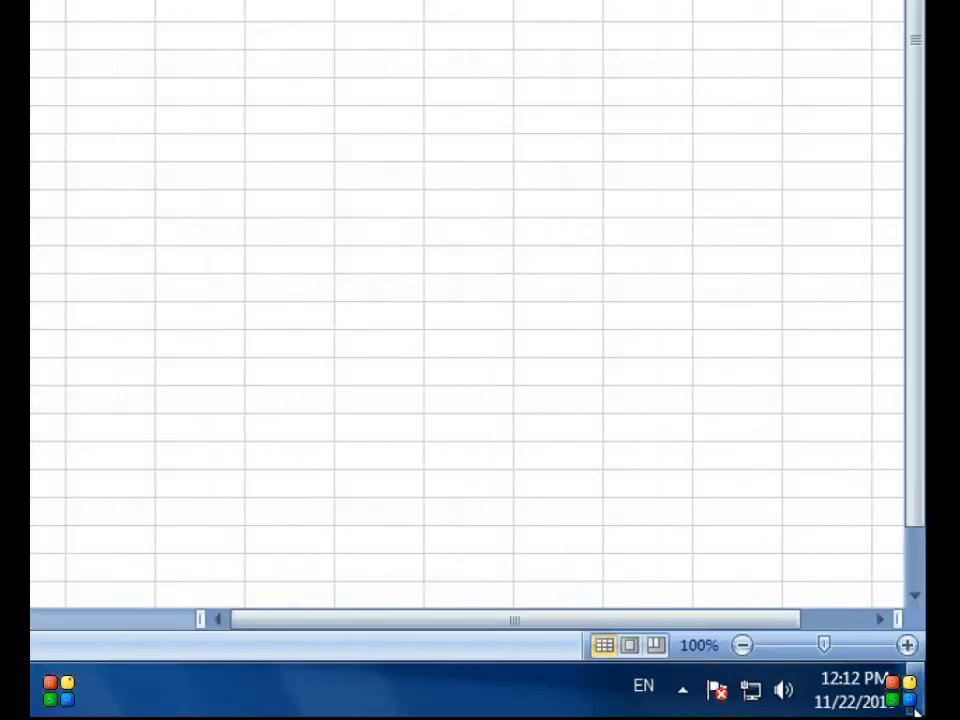
double_click(907, 646)
left_click(907, 646)
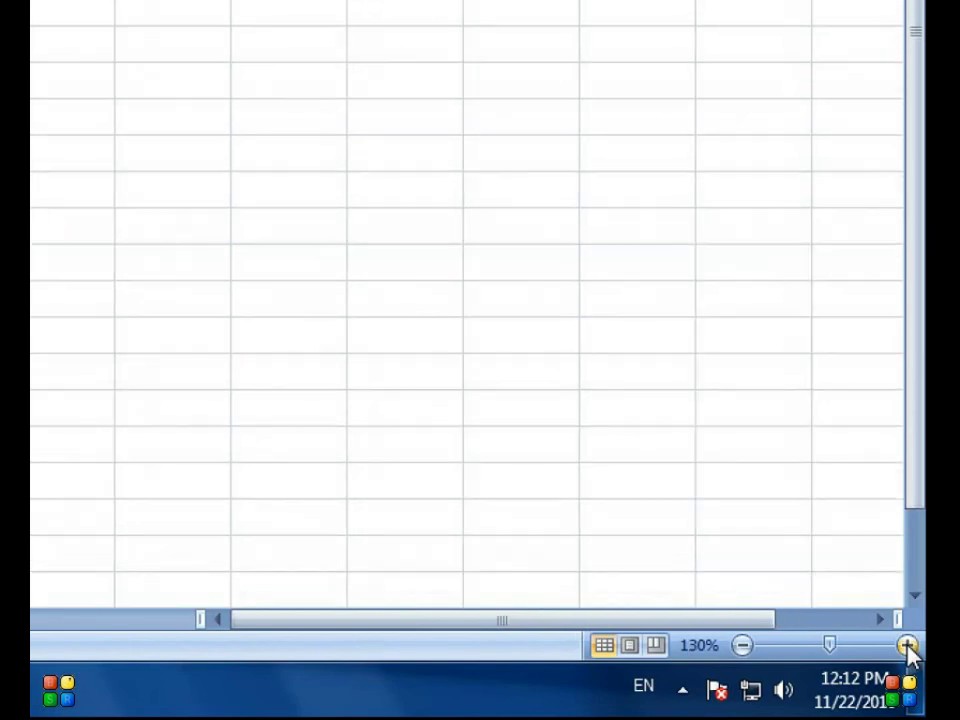
left_click(907, 646)
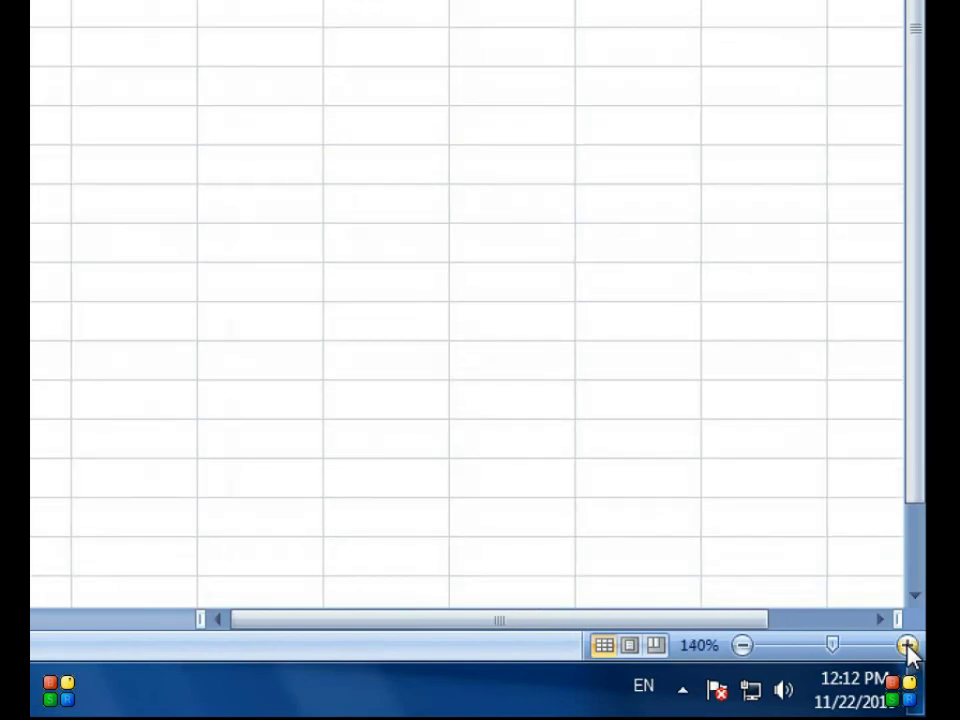
left_click(907, 646)
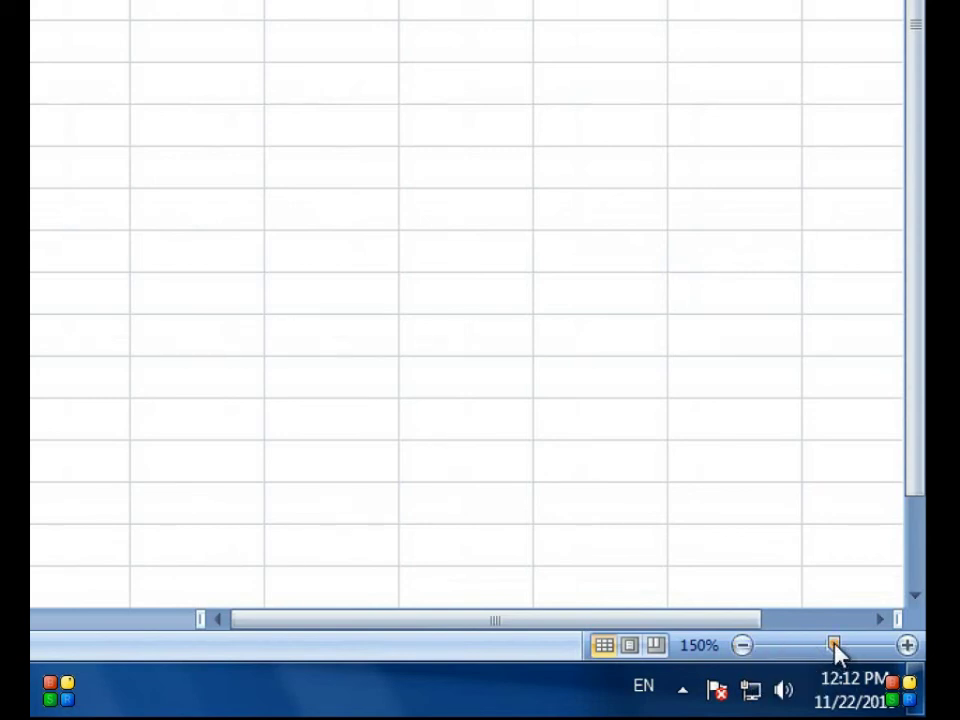
left_click_drag(836, 645, 826, 645)
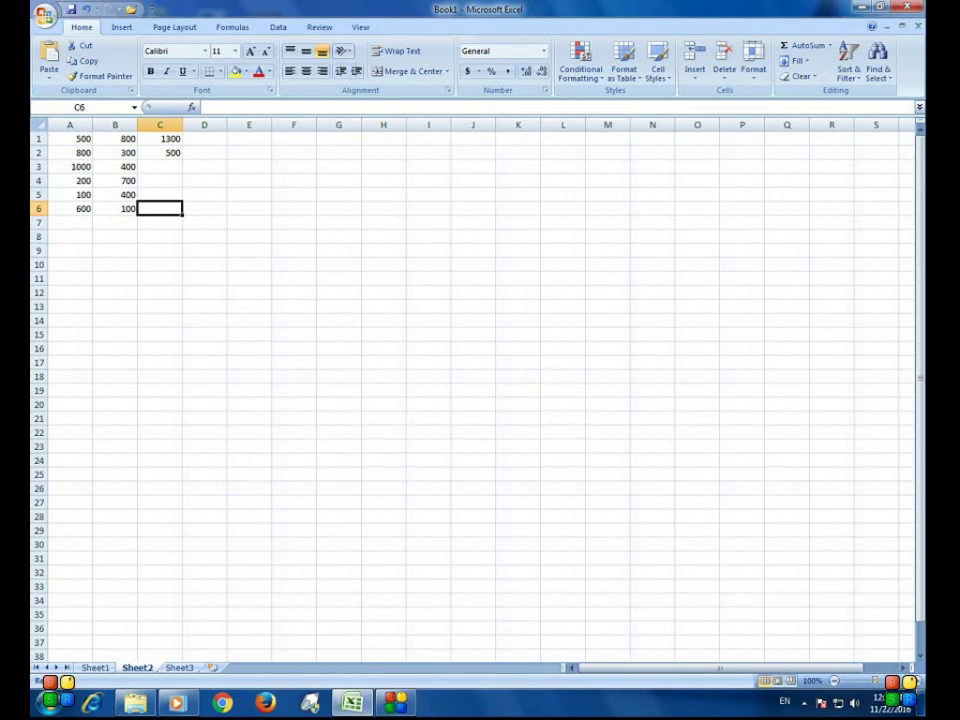
left_click_drag(834, 681, 822, 681)
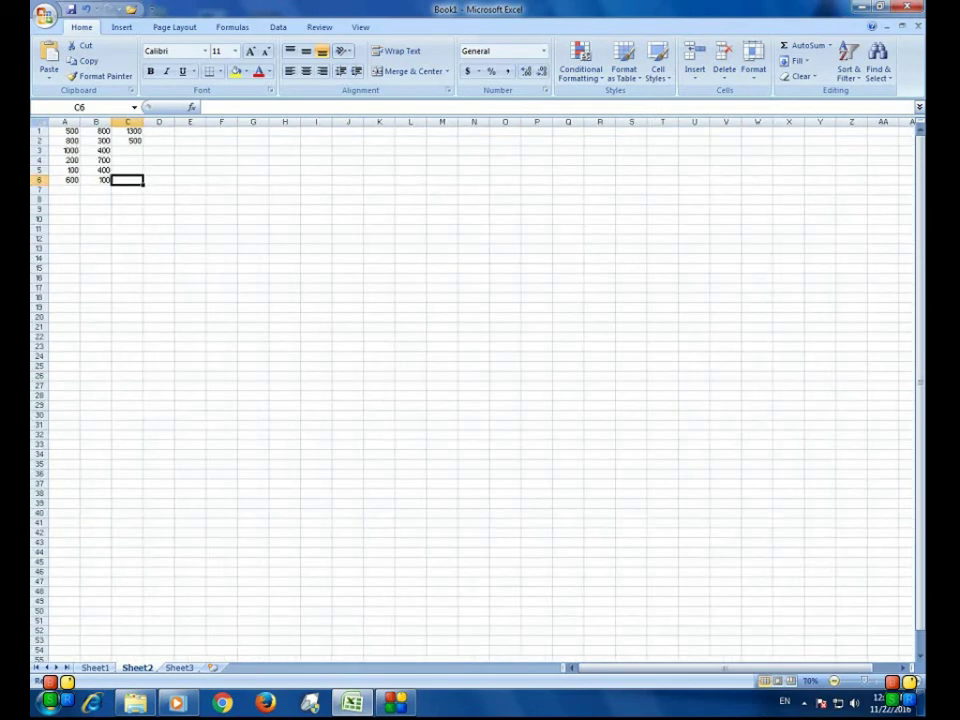
left_click(834, 681)
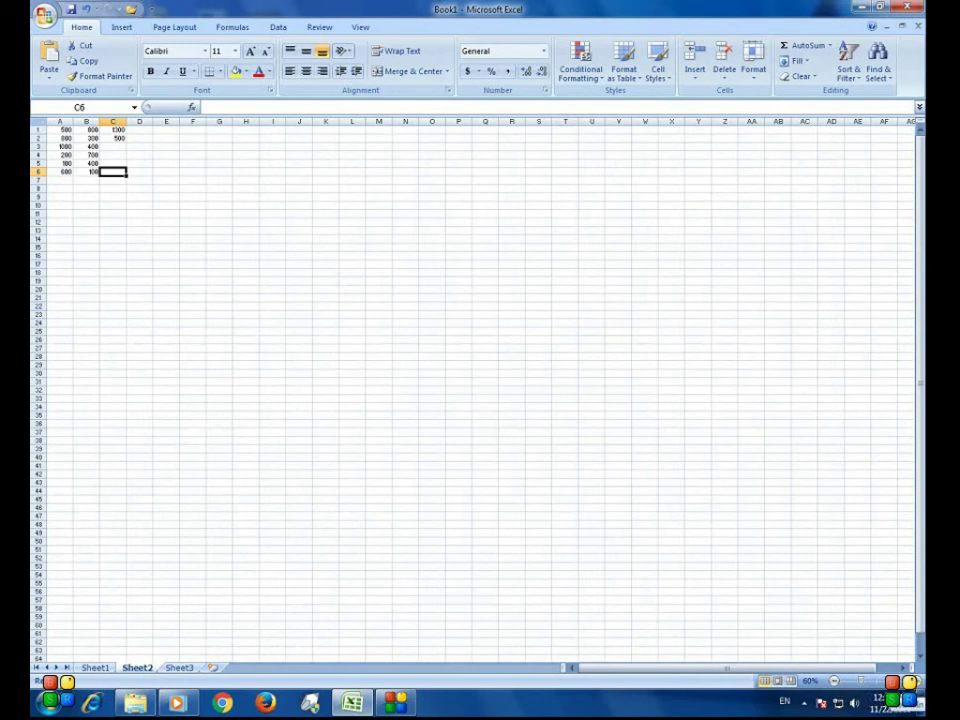
left_click(888, 681)
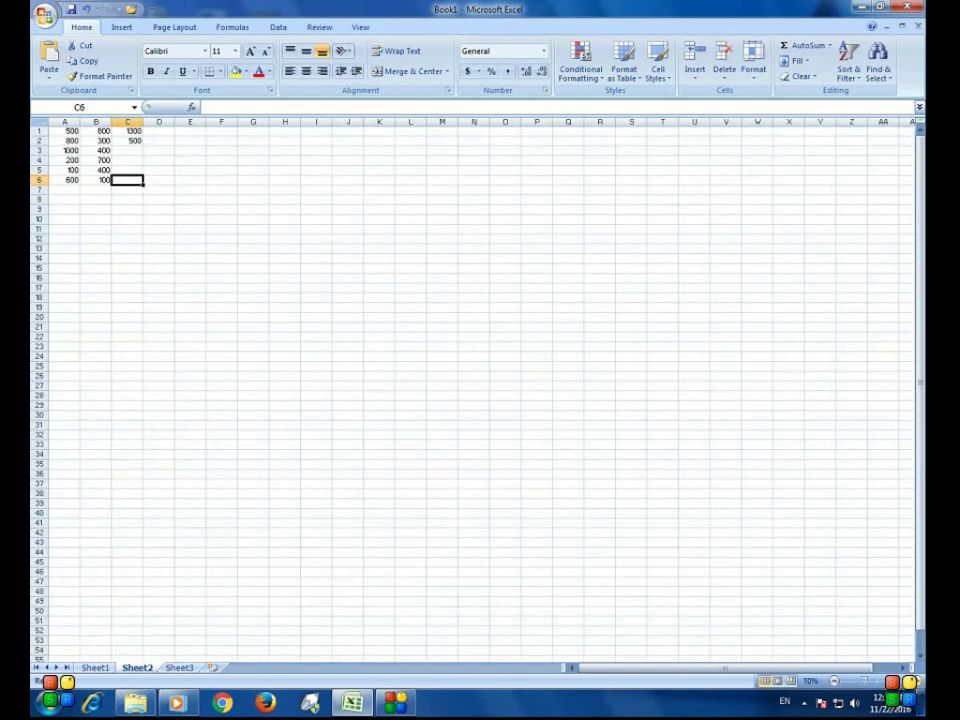
left_click(888, 681)
left_click(888, 681)
left_click(888, 681)
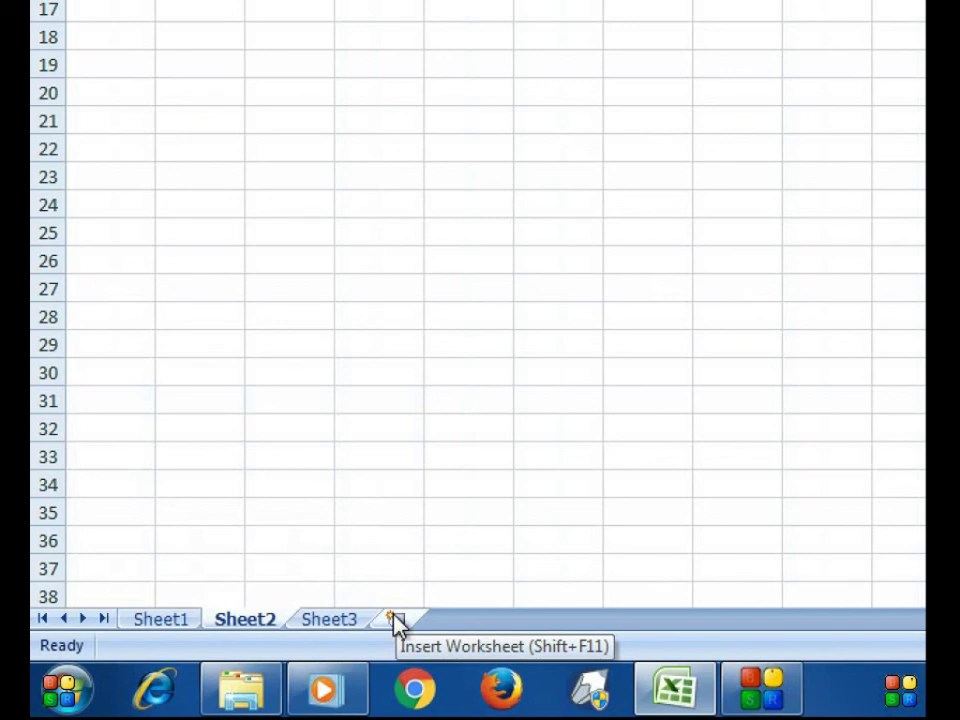
Step: Insert a new empty worksheet, Sheet4, to the right of Sheet3
left_click(396, 620)
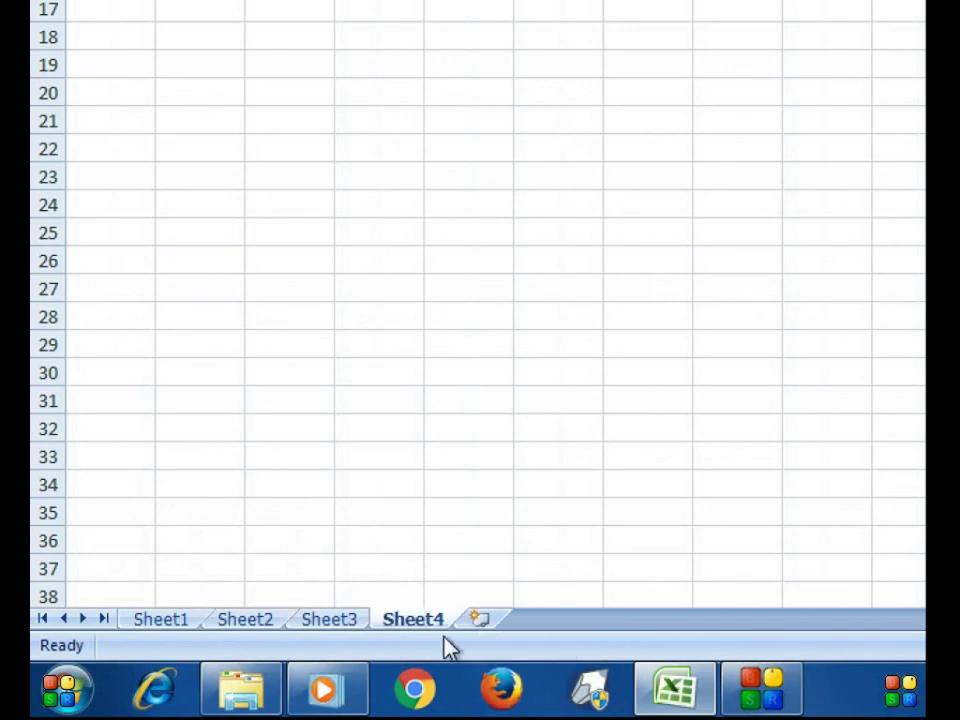